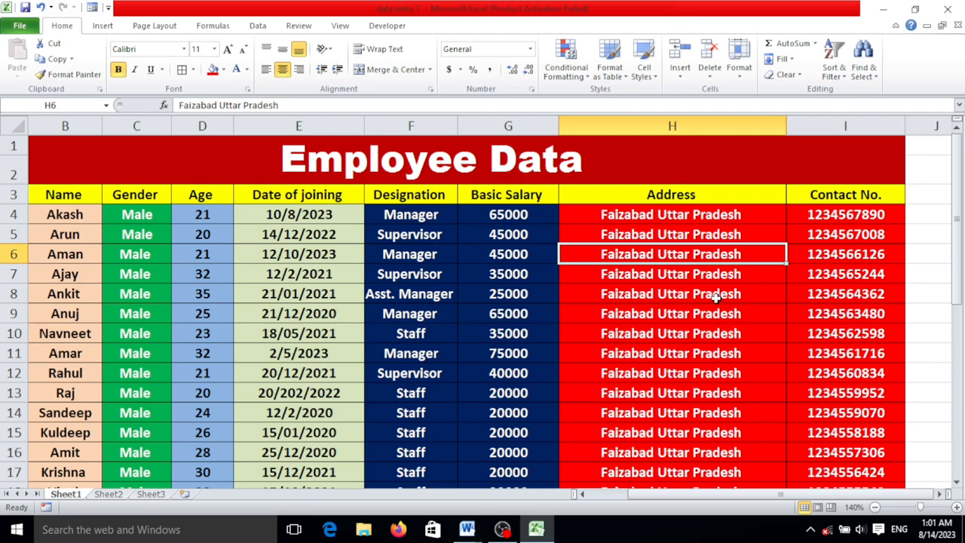
Examine the Employee Data table on Sheet1, including its title, column headers and all employee rows
{"action": "left_click_drag", "start_coordinate": [243, 170], "coordinate": [353, 437]}
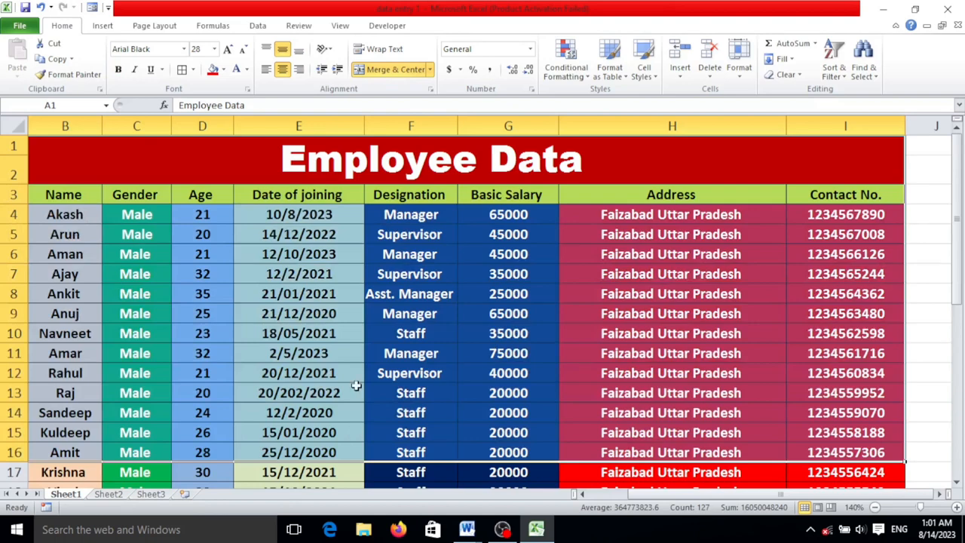
{"action": "left_click_drag", "start_coordinate": [227, 198], "coordinate": [236, 203]}
{"action": "scroll", "coordinate": [322, 276], "scroll_direction": "down", "scroll_amount": 2}
{"action": "scroll", "coordinate": [322, 276], "scroll_direction": "up", "scroll_amount": 2}
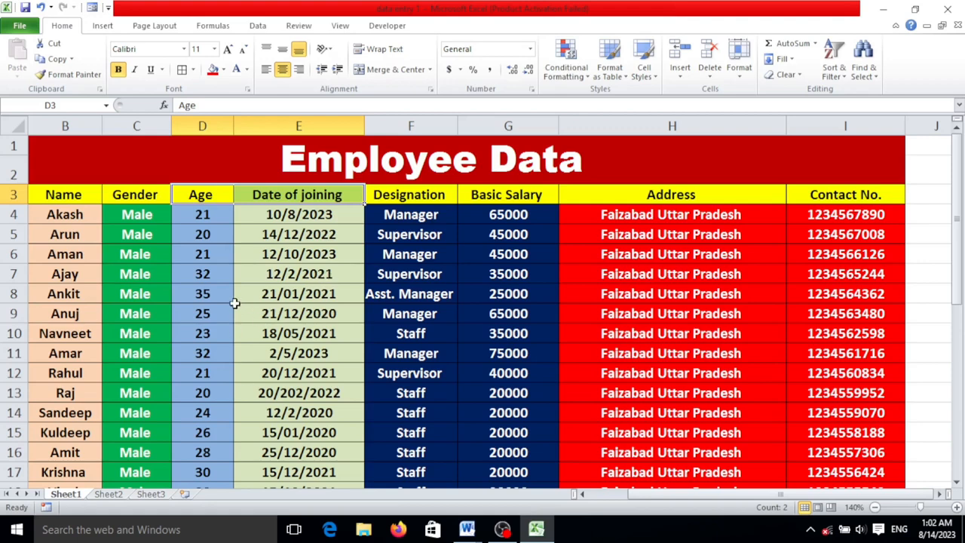
{"action": "left_click", "coordinate": [381, 238]}
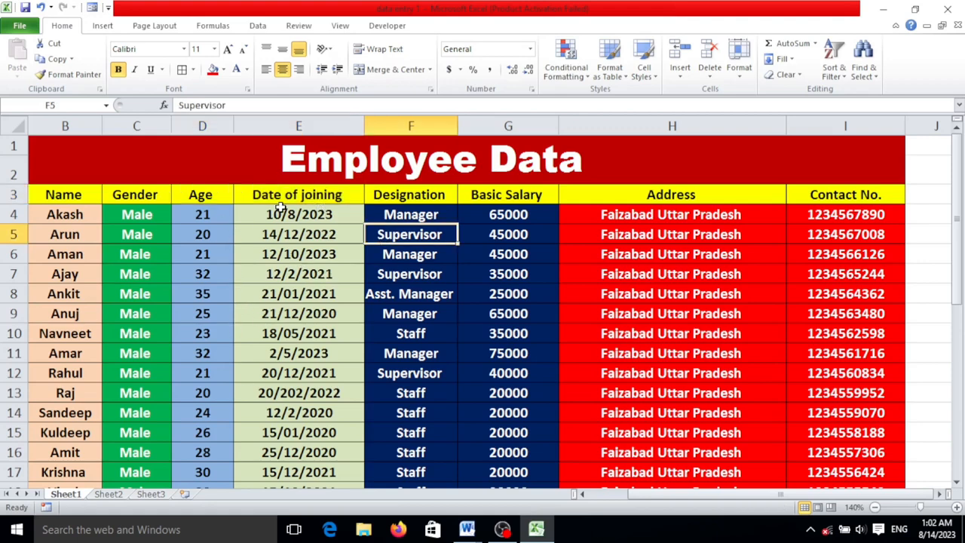
{"action": "scroll", "coordinate": [198, 226], "scroll_direction": "down", "scroll_amount": 3}
{"action": "scroll", "coordinate": [211, 235], "scroll_direction": "down", "scroll_amount": 2}
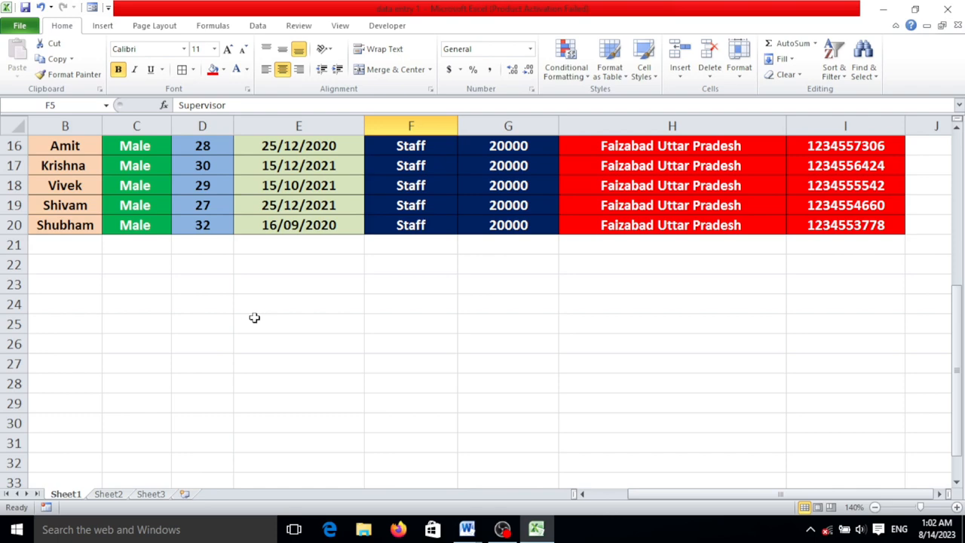
{"action": "scroll", "coordinate": [254, 319], "scroll_direction": "up", "scroll_amount": 5}
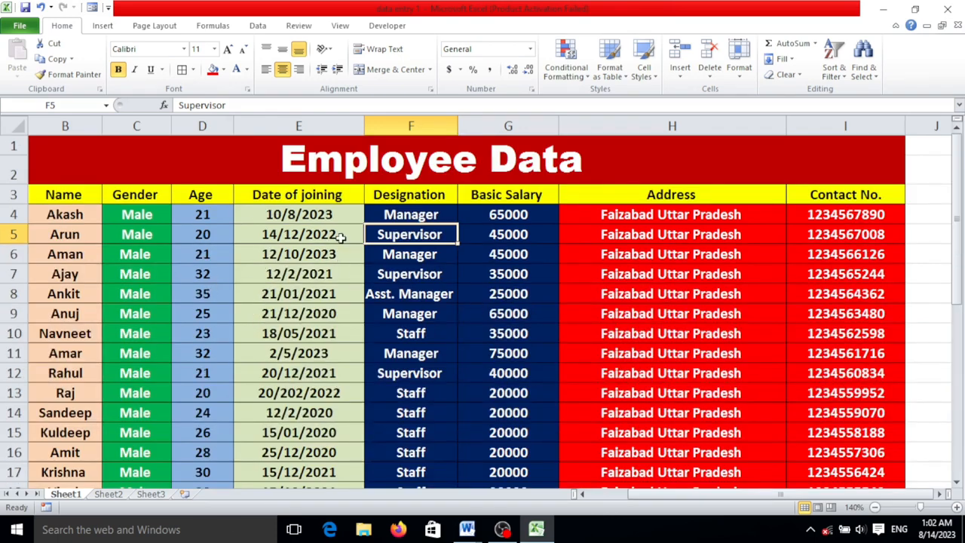
{"action": "left_click", "coordinate": [572, 163]}
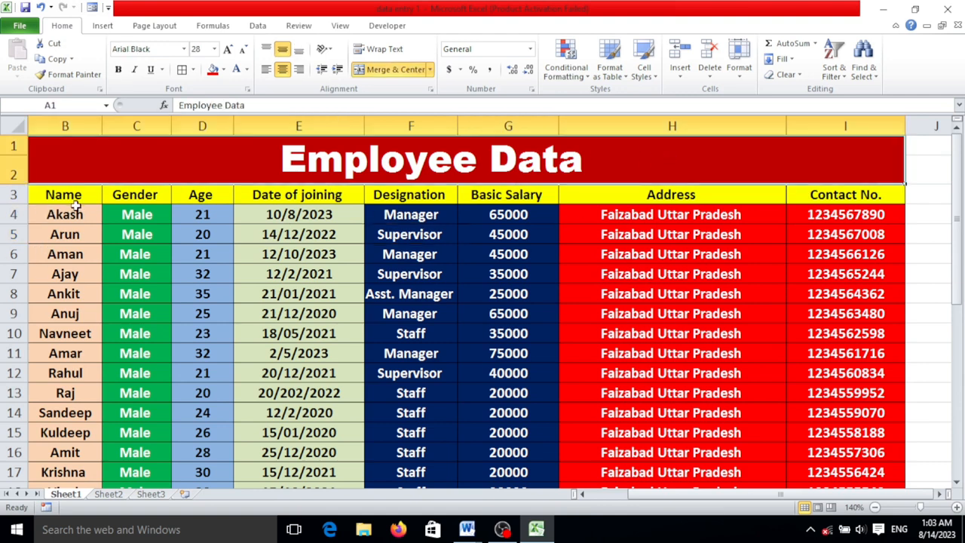
{"action": "left_click_drag", "start_coordinate": [748, 494], "coordinate": [709, 494]}
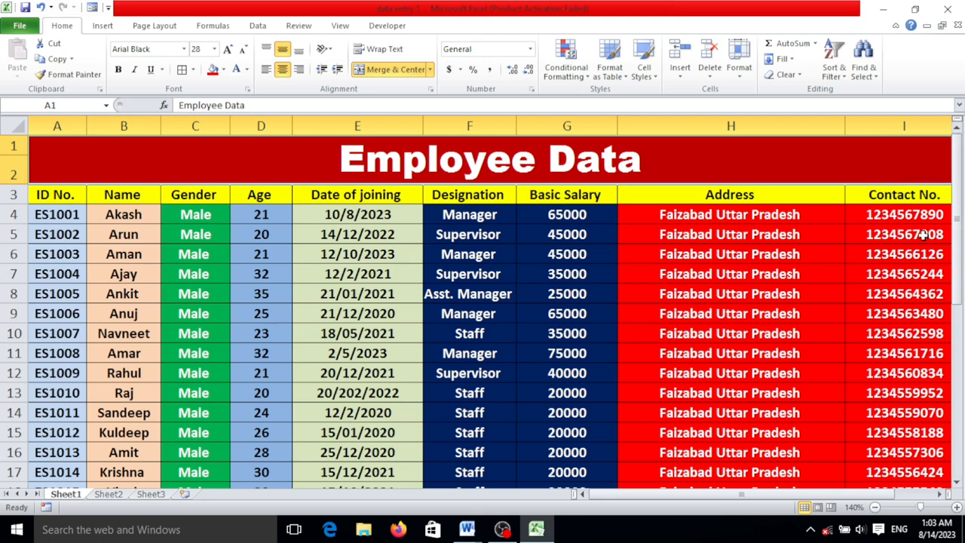
Start a new header row on the blank Sheet2 by entering ID No. in cell A3
{"action": "left_click", "coordinate": [114, 495]}
{"action": "scroll", "coordinate": [349, 472], "scroll_direction": "up", "scroll_amount": 6}
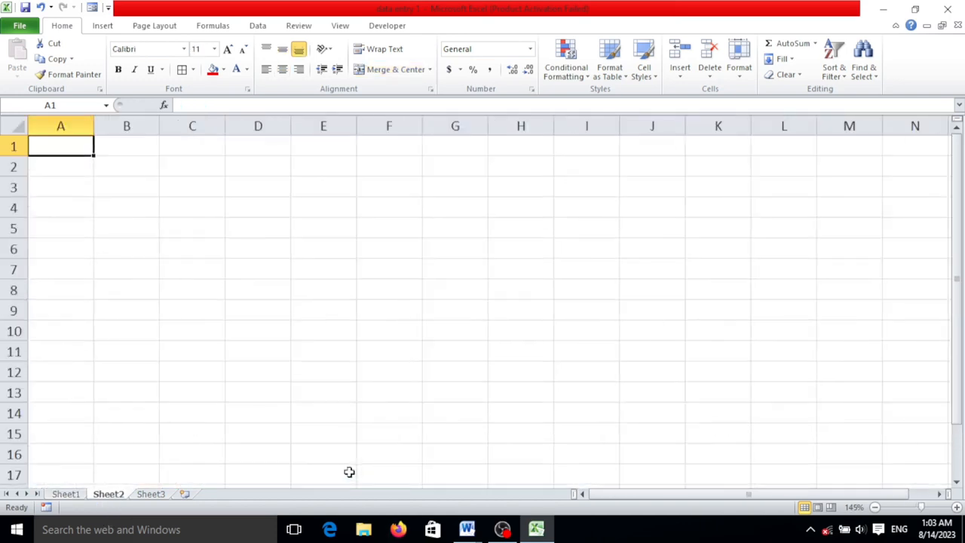
{"action": "scroll", "coordinate": [236, 328], "scroll_direction": "down", "scroll_amount": 1}
{"action": "scroll", "coordinate": [236, 329], "scroll_direction": "down", "scroll_amount": 1}
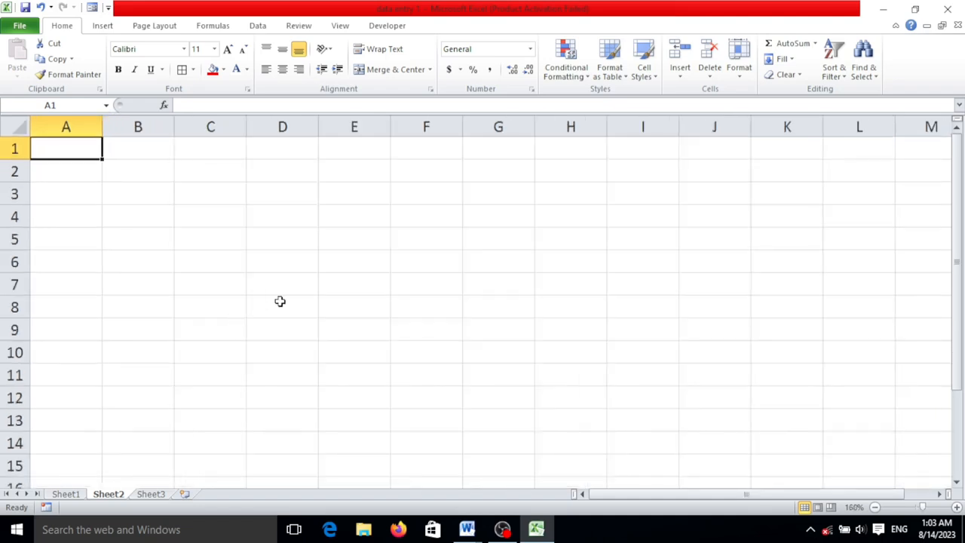
{"action": "left_click", "coordinate": [50, 193]}
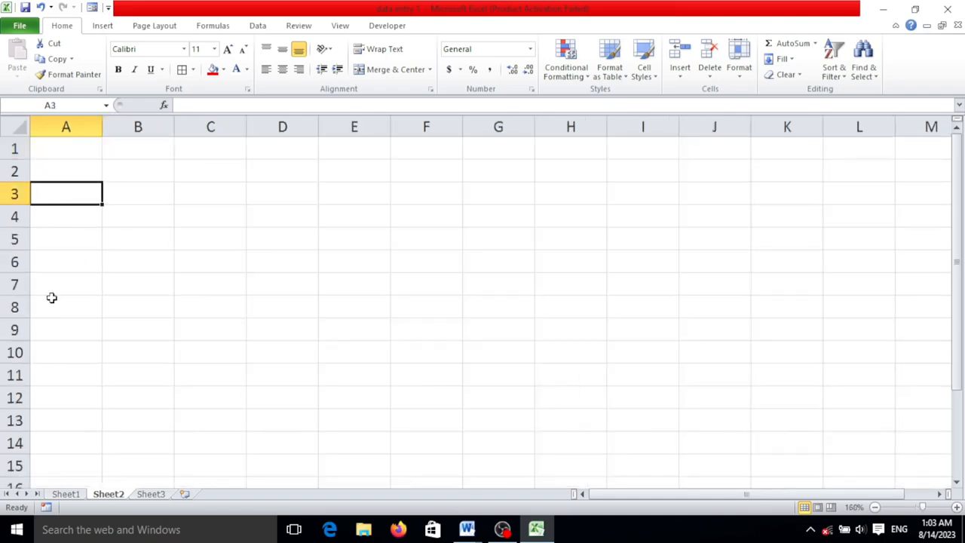
{"action": "left_click", "coordinate": [79, 498]}
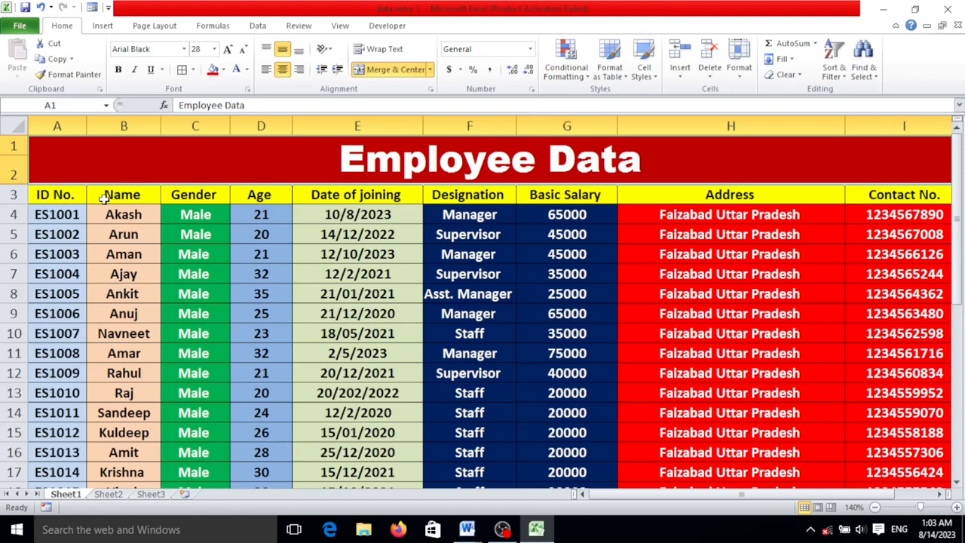
{"action": "left_click", "coordinate": [108, 494]}
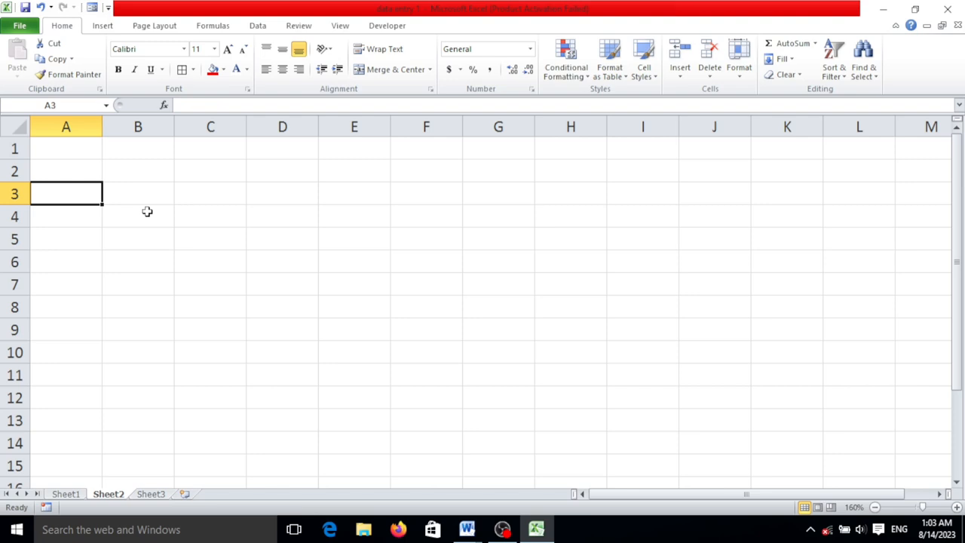
{"action": "type", "text": "ID No"}
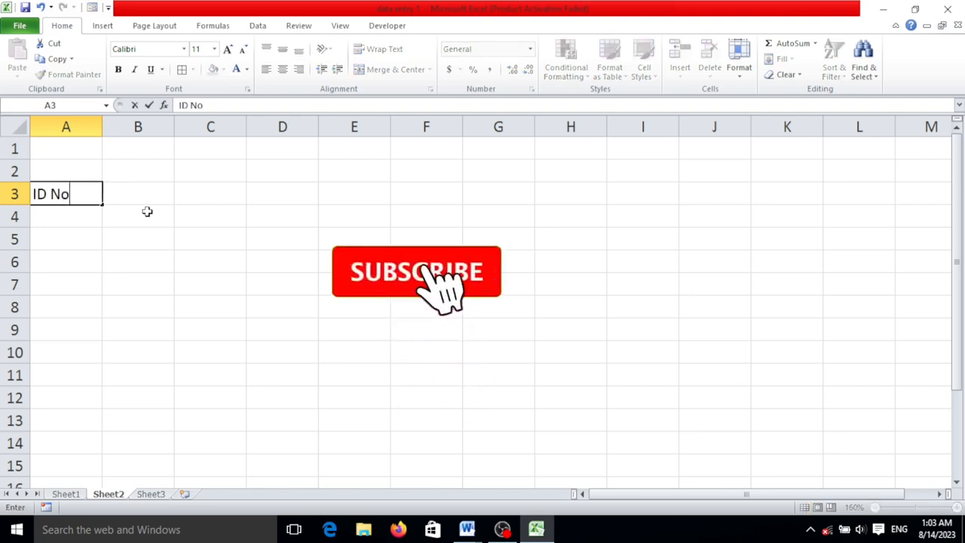
{"action": "type", "text": "."}
{"action": "key", "text": "Tab"}
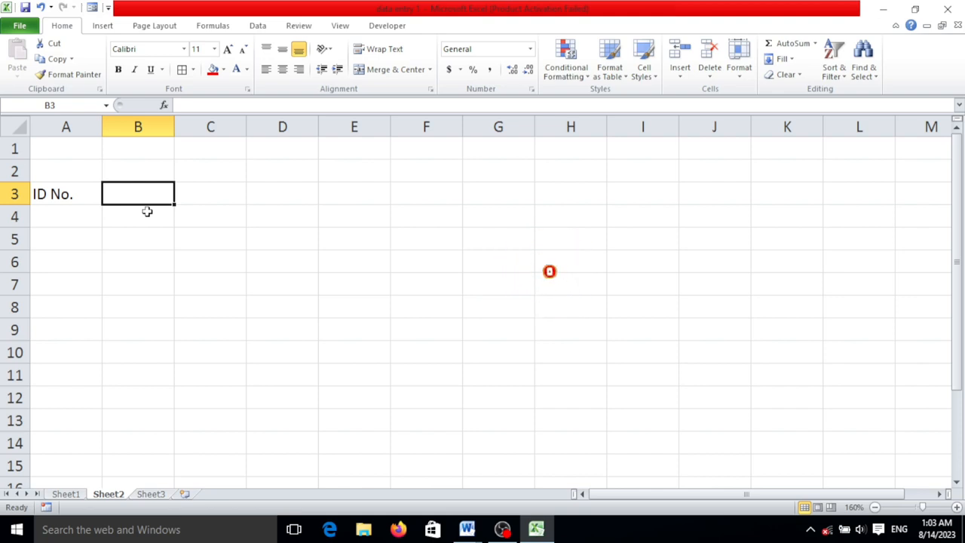
Enter the column headers Name, Gender and Age in cells B3 to D3
{"action": "type", "text": "a"}
{"action": "key", "text": "BackSpace"}
{"action": "type", "text": "NAa"}
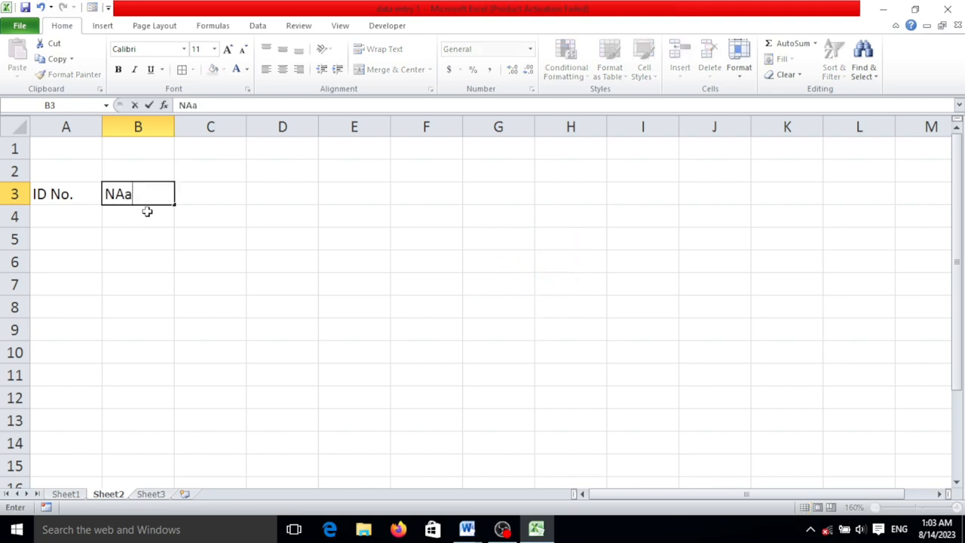
{"action": "type", "text": "me"}
{"action": "key", "text": "Tab"}
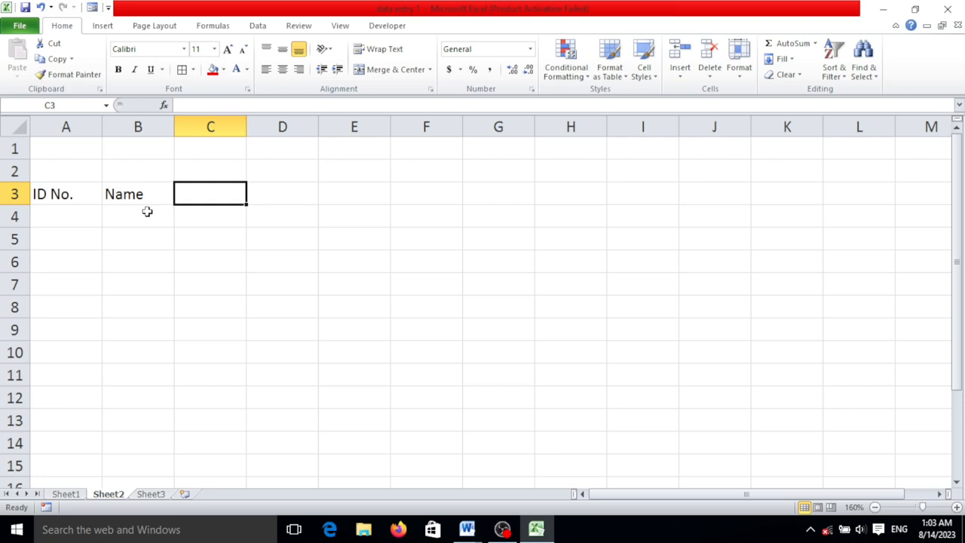
{"action": "type", "text": "Gender"}
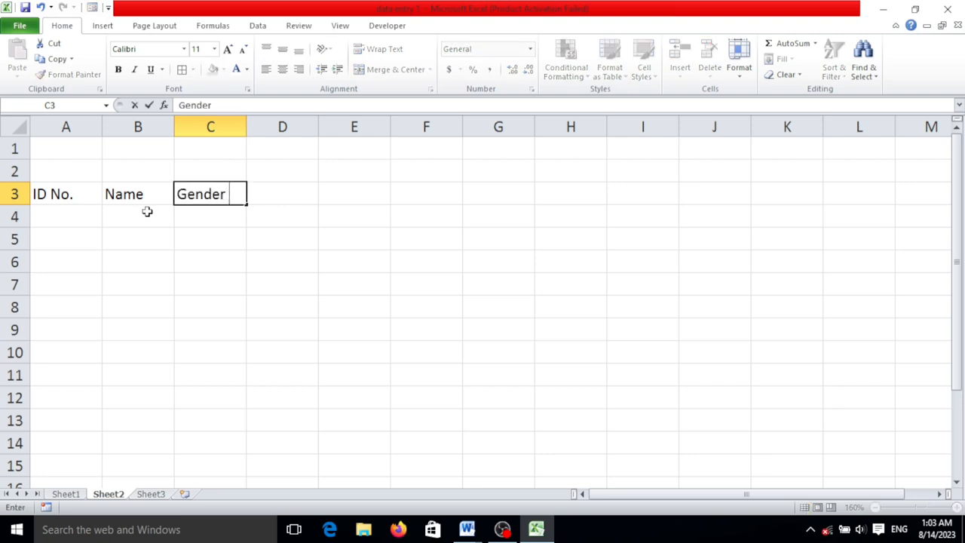
{"action": "key", "text": "Tab"}
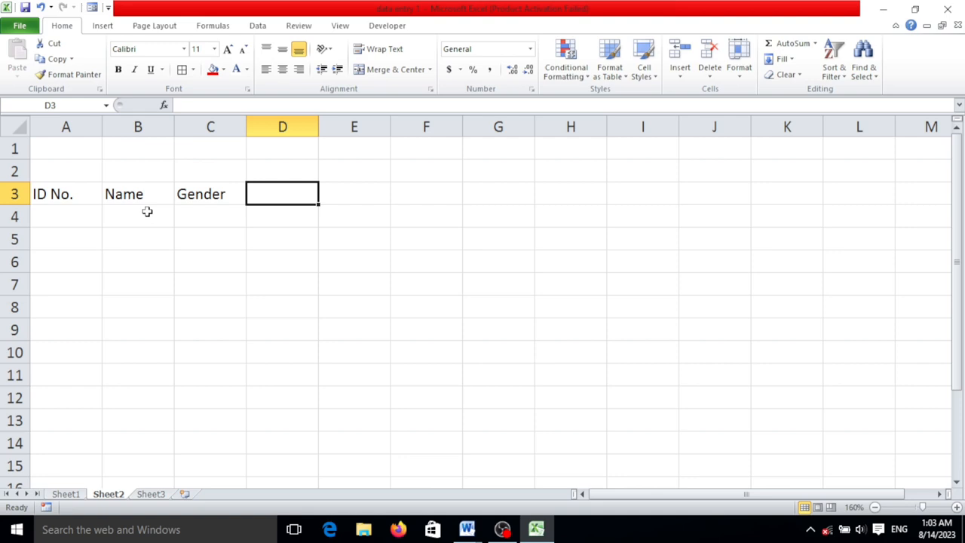
{"action": "type", "text": "Age"}
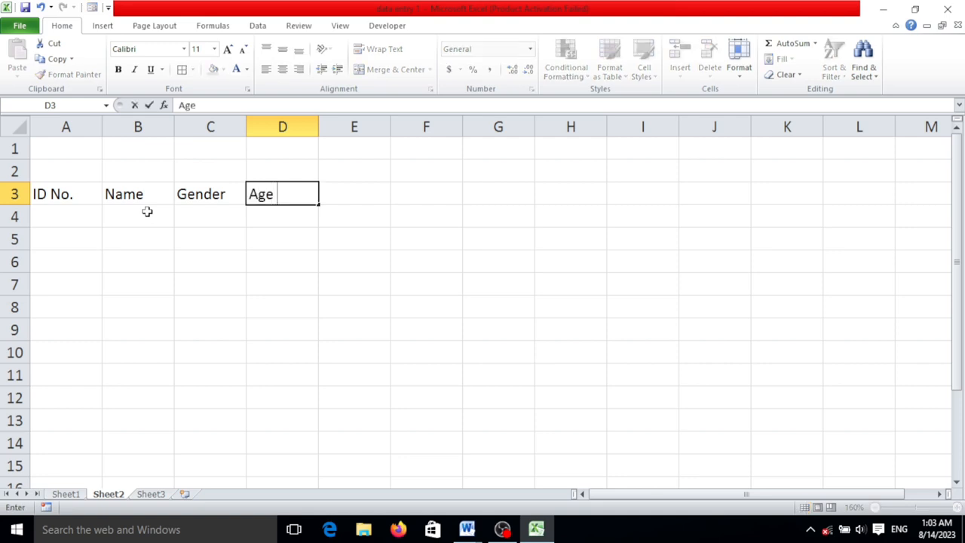
{"action": "key", "text": "Tab"}
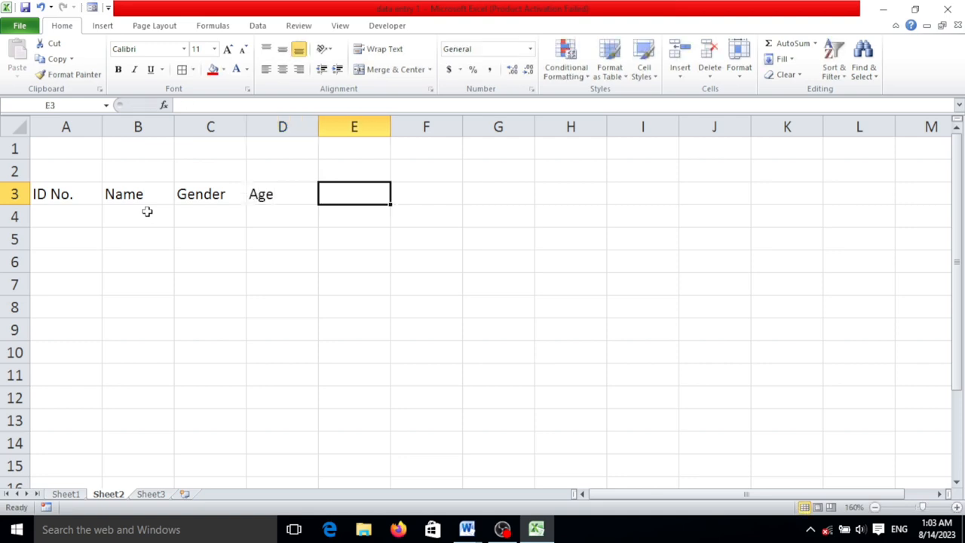
Enter the column headers Date of Joining in E3 and Designation in F3
{"action": "type", "text": "Date"}
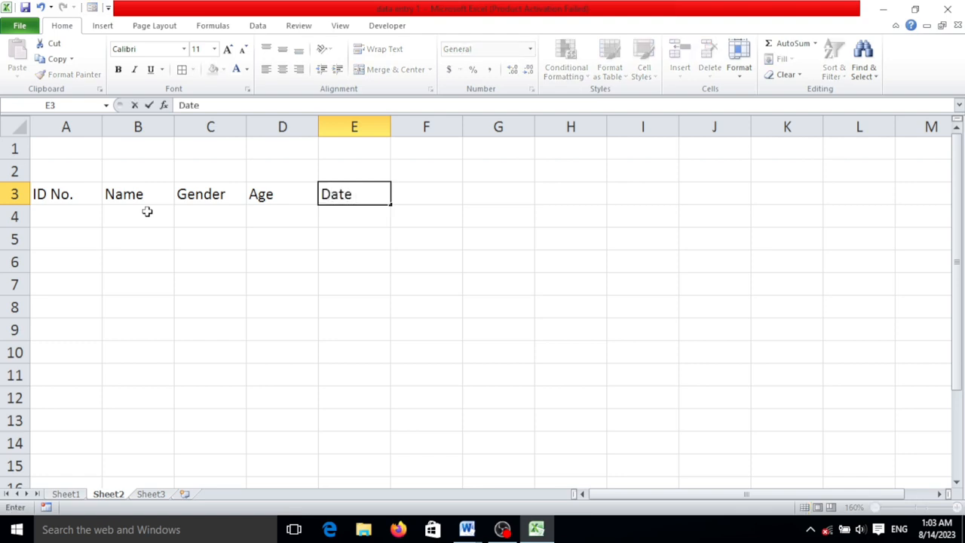
{"action": "type", "text": " of Joining"}
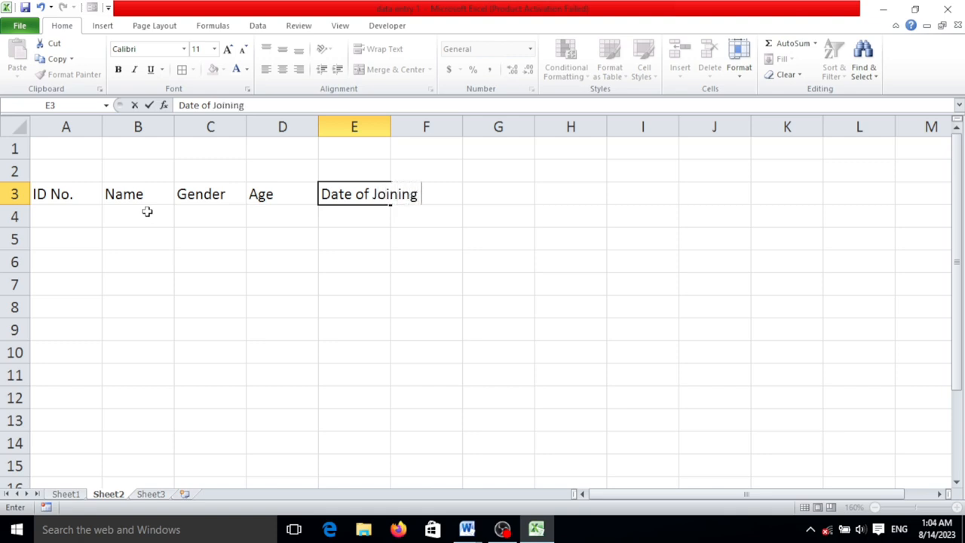
{"action": "key", "text": "Tab"}
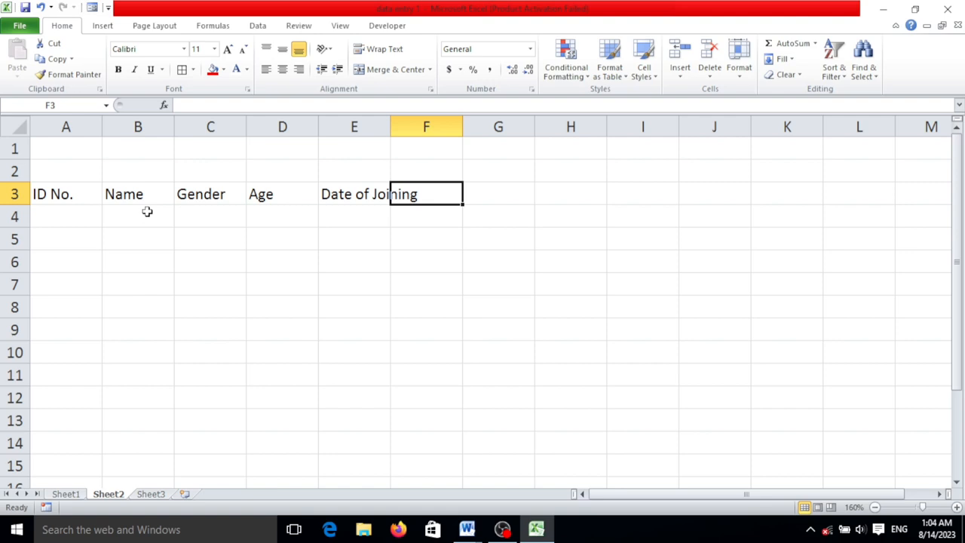
{"action": "type", "text": "Designatu"}
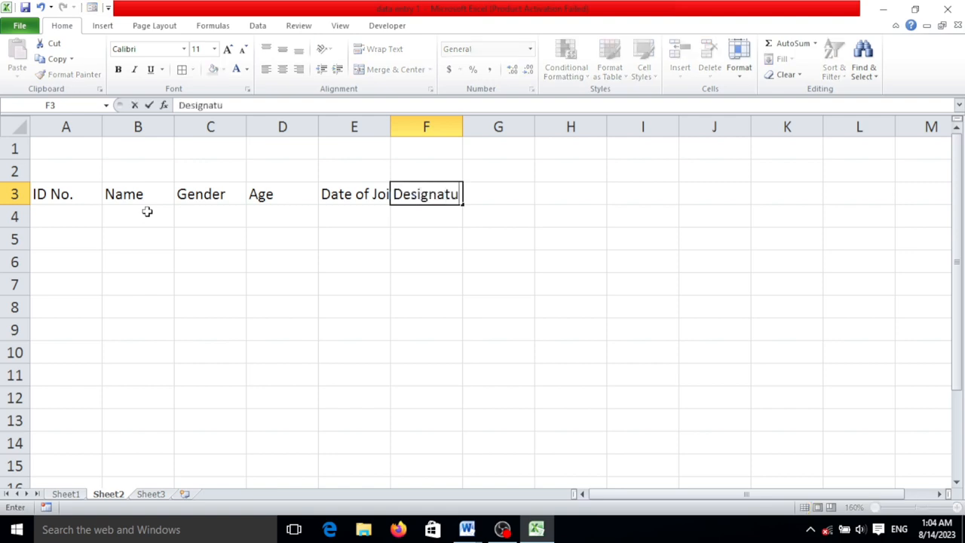
{"action": "key", "text": "BackSpace"}
{"action": "type", "text": "ion"}
{"action": "key", "text": "Tab"}
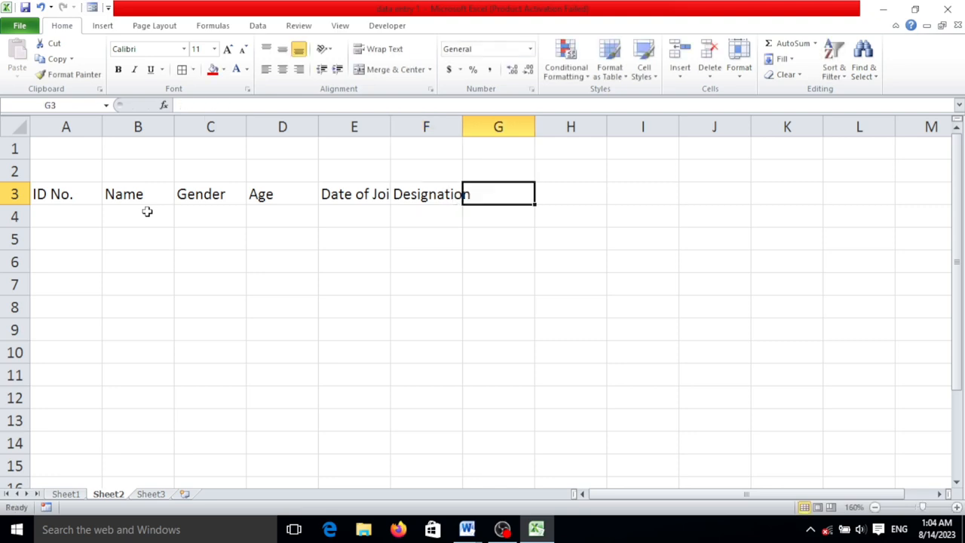
Enter the column header Basic Salary in cell G3
{"action": "type", "text": "A"}
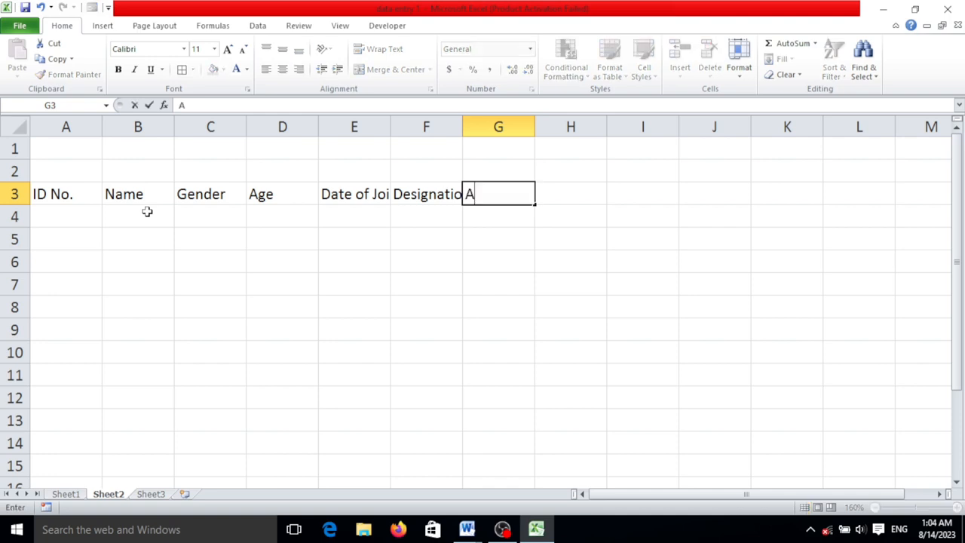
{"action": "key", "text": "BackSpace"}
{"action": "type", "text": "BAs"}
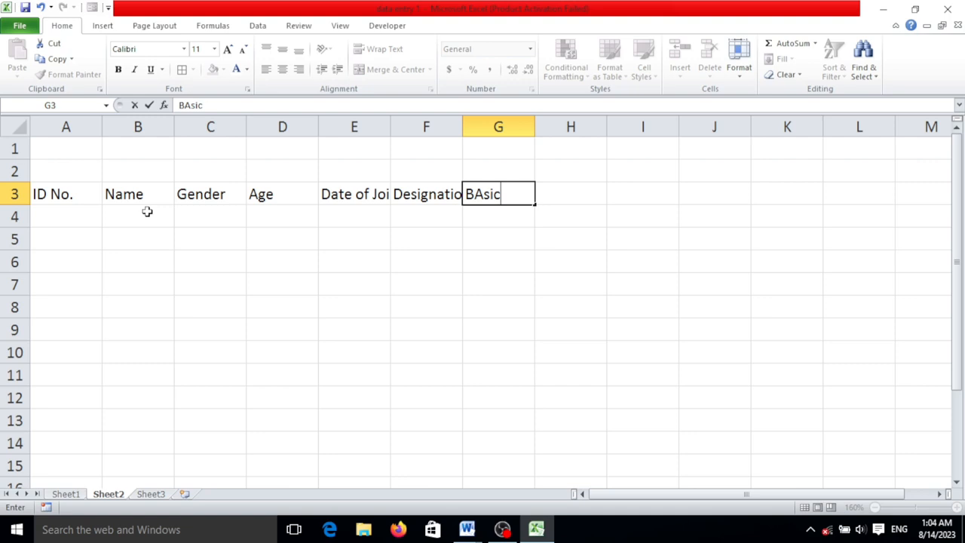
{"action": "type", "text": "ic Salary"}
{"action": "key", "text": "Tab"}
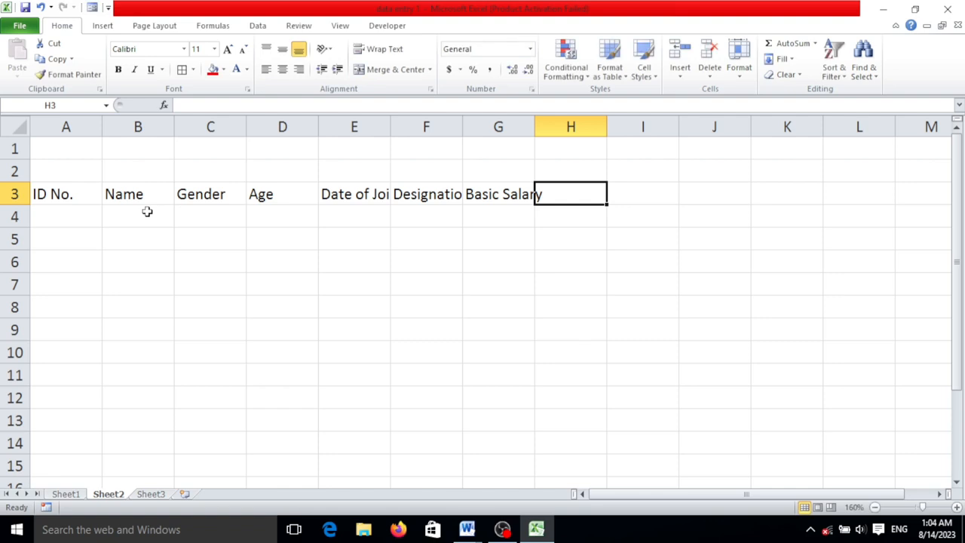
Enter the column header Address in cell H3
{"action": "type", "text": "Addre"}
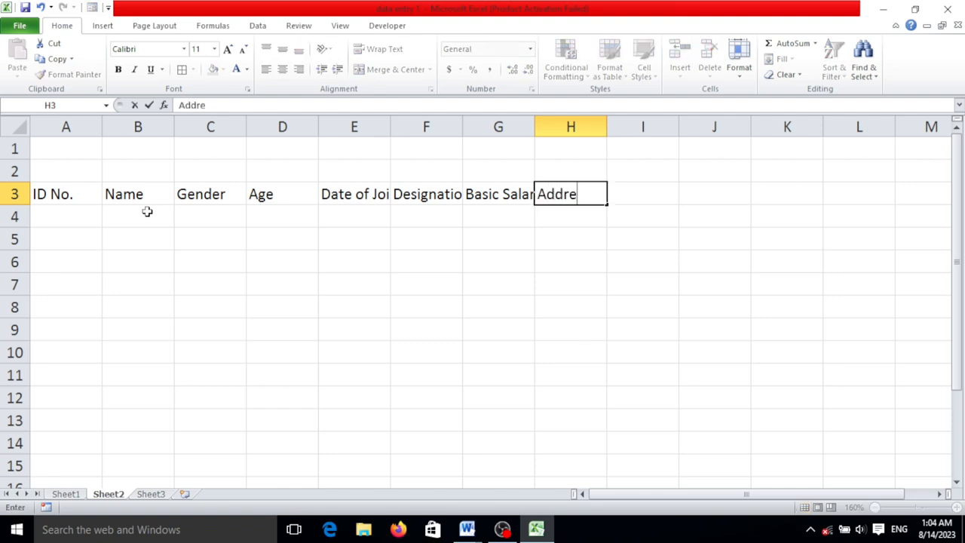
{"action": "type", "text": "dd"}
{"action": "key", "text": "BackSpace"}
{"action": "type", "text": "s"}
{"action": "key", "text": "BackSpace"}
{"action": "key", "text": "BackSpace"}
{"action": "type", "text": "ss"}
{"action": "key", "text": "Tab"}
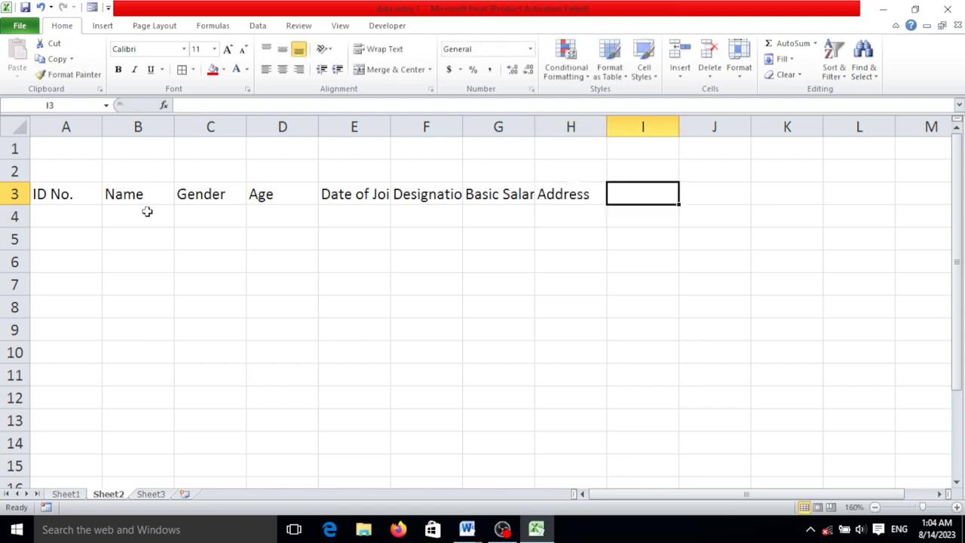
Enter Contact as the column header in cell I3
{"action": "type", "text": "c"}
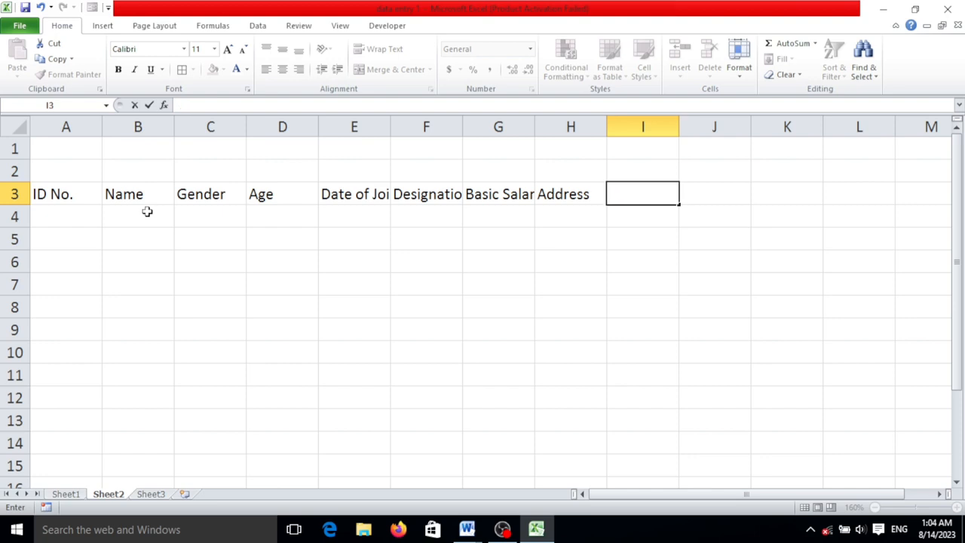
{"action": "type", "text": "Conta"}
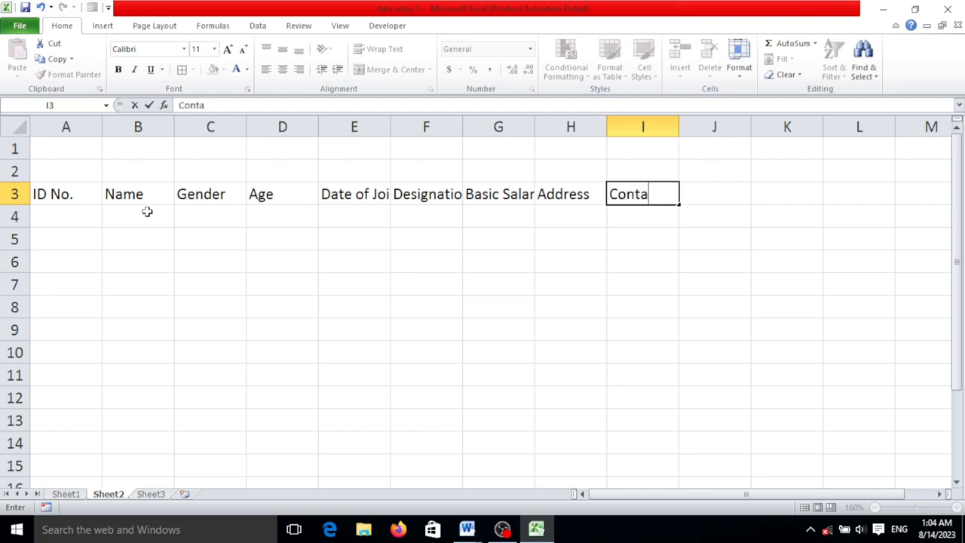
{"action": "type", "text": "ct Mo"}
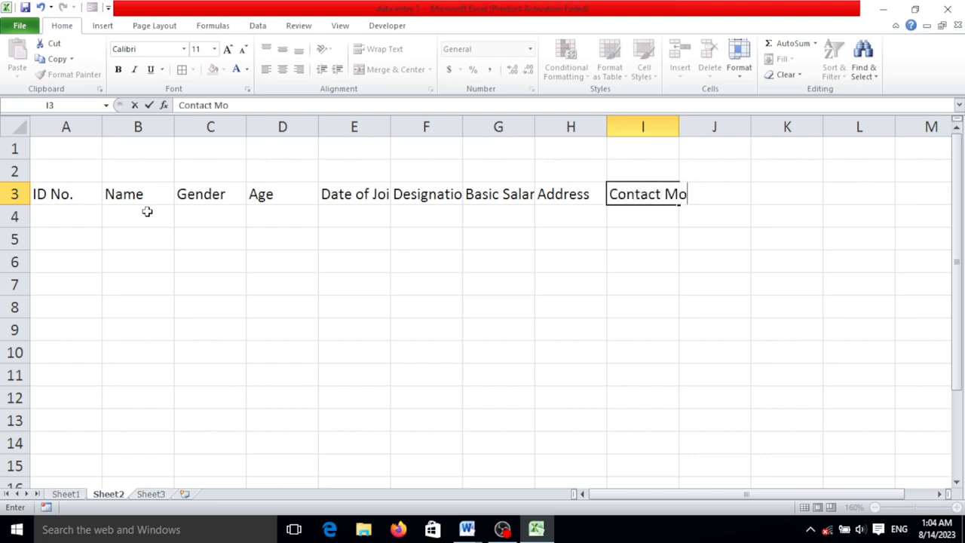
{"action": "key", "text": "BackSpace"}
{"action": "key", "text": "BackSpace"}
{"action": "key", "text": "BackSpace"}
{"action": "key", "text": "Tab"}
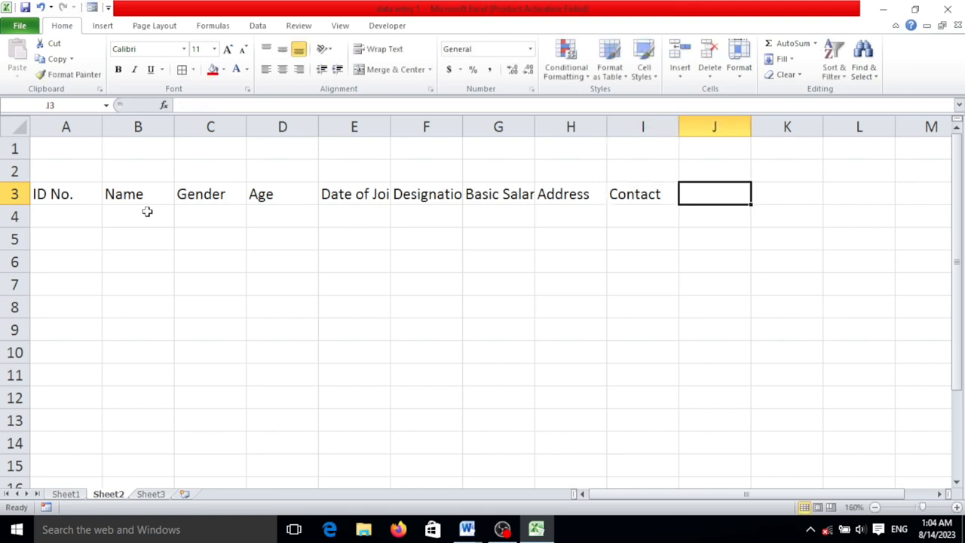
Extend the header in cell I3 to read Contact No
{"action": "key", "text": "Left"}
{"action": "key", "text": "F2"}
{"action": "type", "text": "No"}
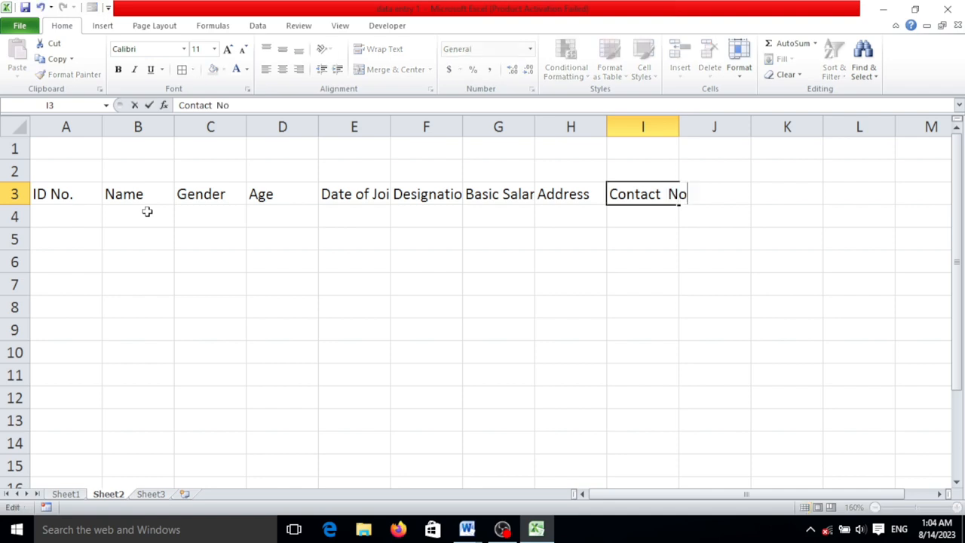
{"action": "type", "text": "."}
{"action": "key", "text": "Tab"}
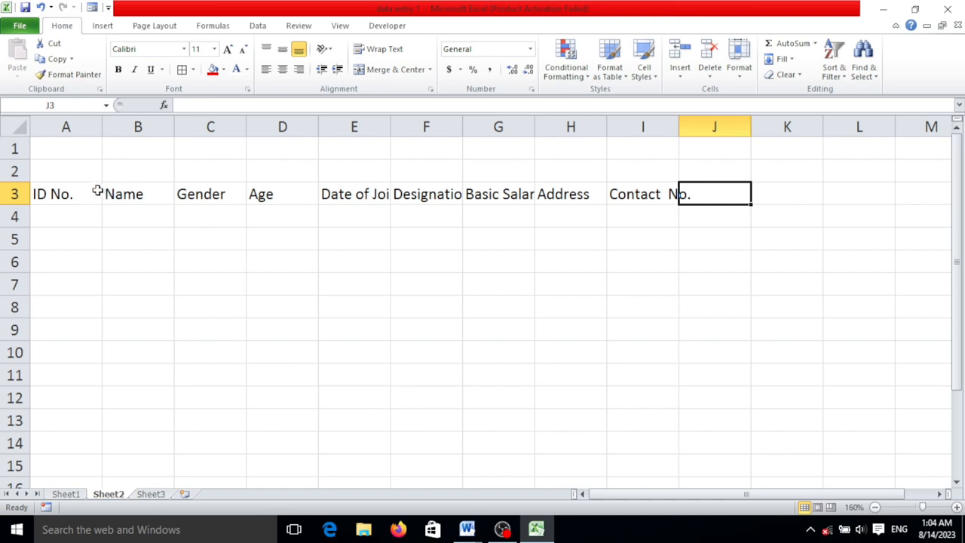
Auto-fit the widths of columns E, F and G to their header text
{"action": "left_click", "coordinate": [341, 198]}
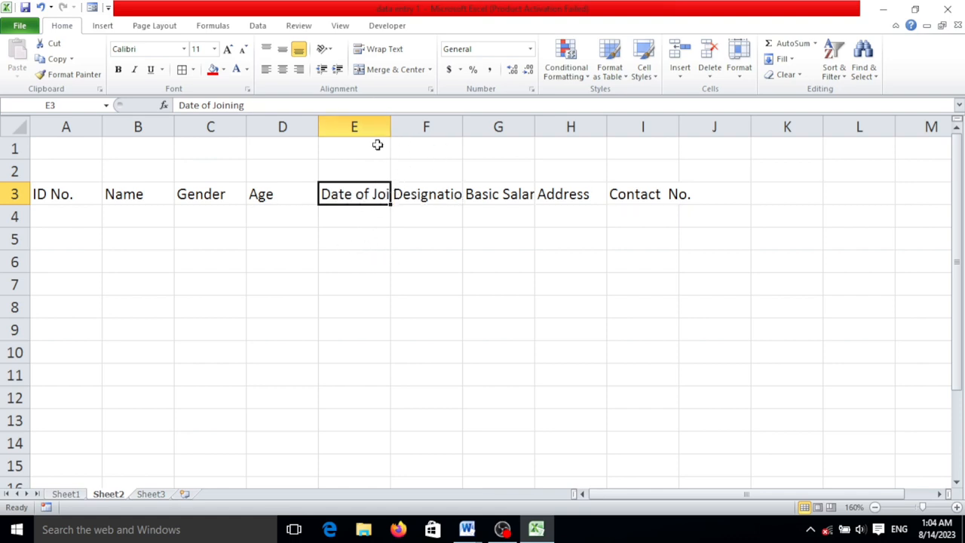
{"action": "left_click", "coordinate": [419, 194]}
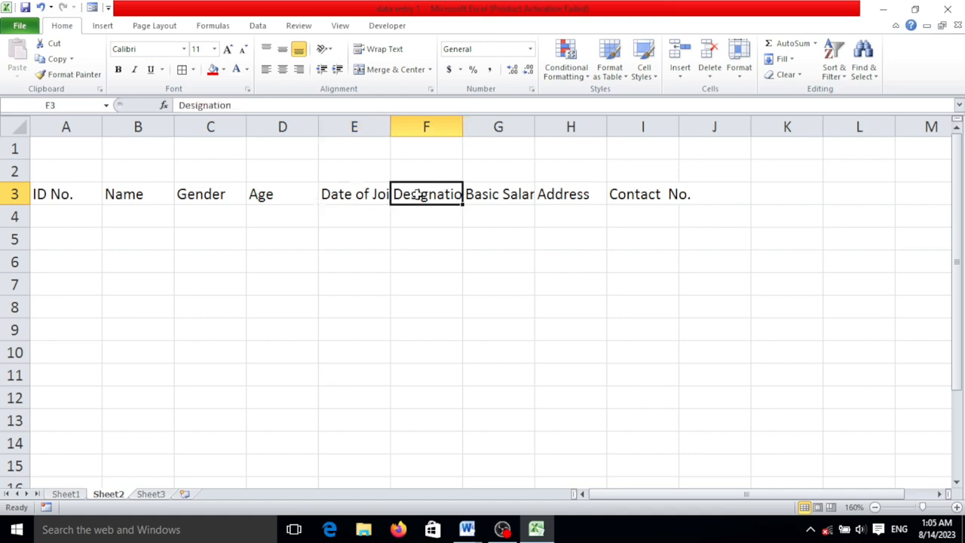
{"action": "double_click", "coordinate": [390, 131]}
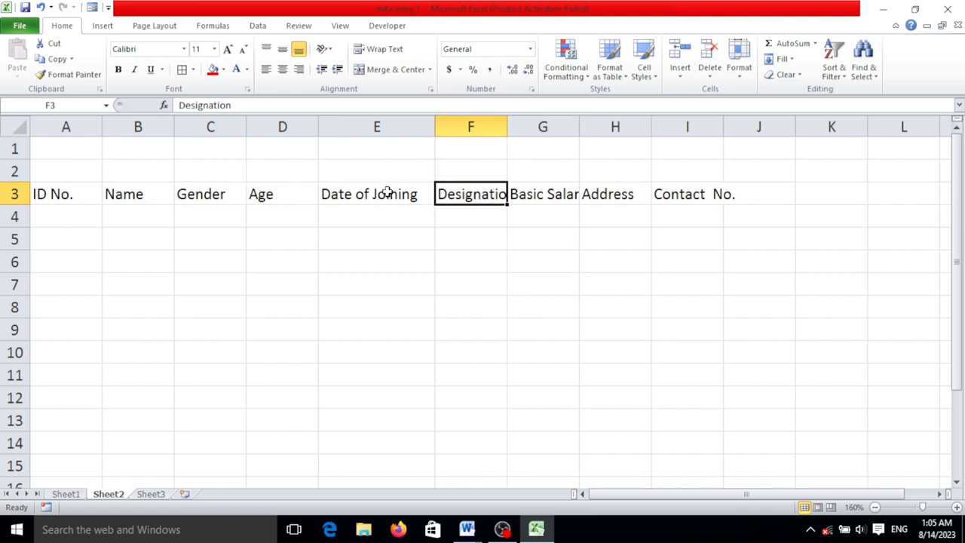
{"action": "double_click", "coordinate": [579, 128]}
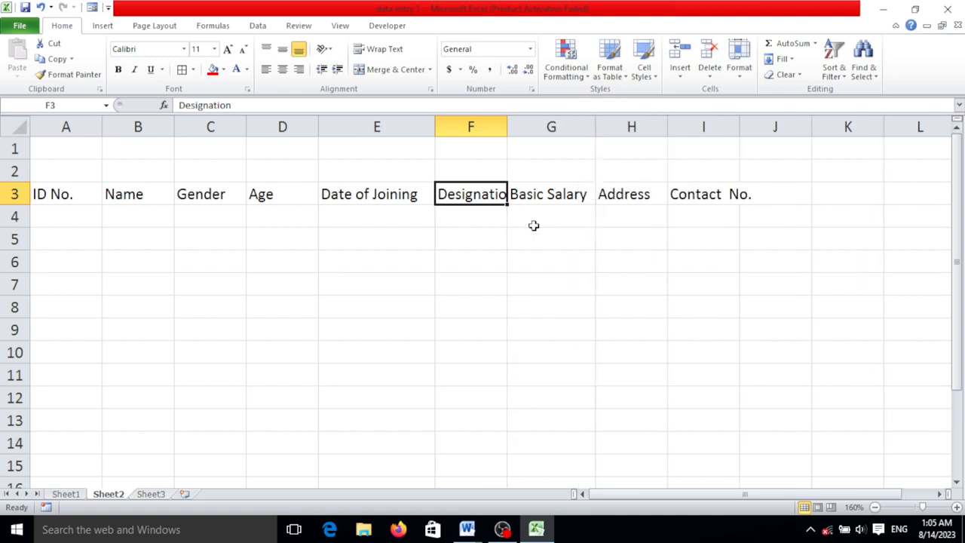
{"action": "double_click", "coordinate": [507, 127]}
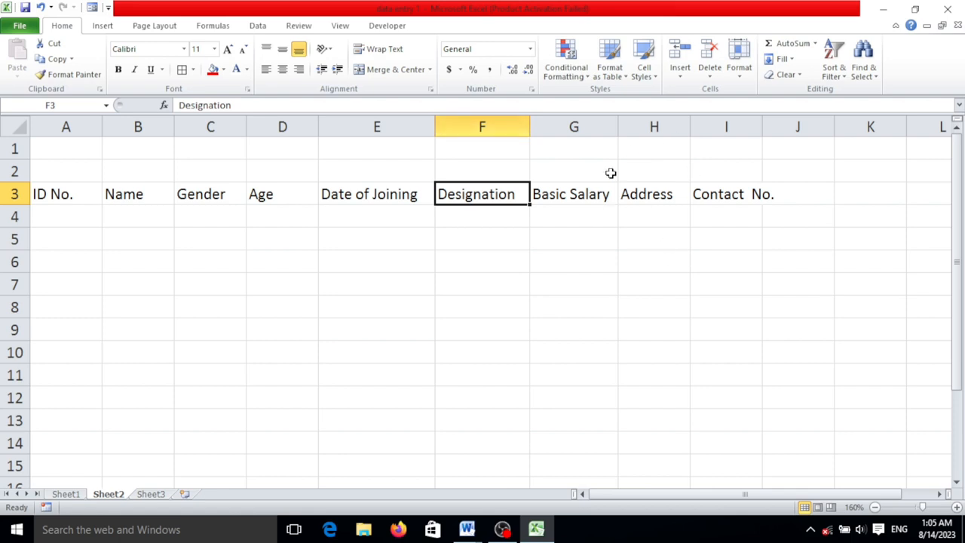
Widen column H to about three times its width, slightly widen columns G, B and I, and narrow the Age column
{"action": "left_click_drag", "start_coordinate": [688, 127], "coordinate": [842, 127]}
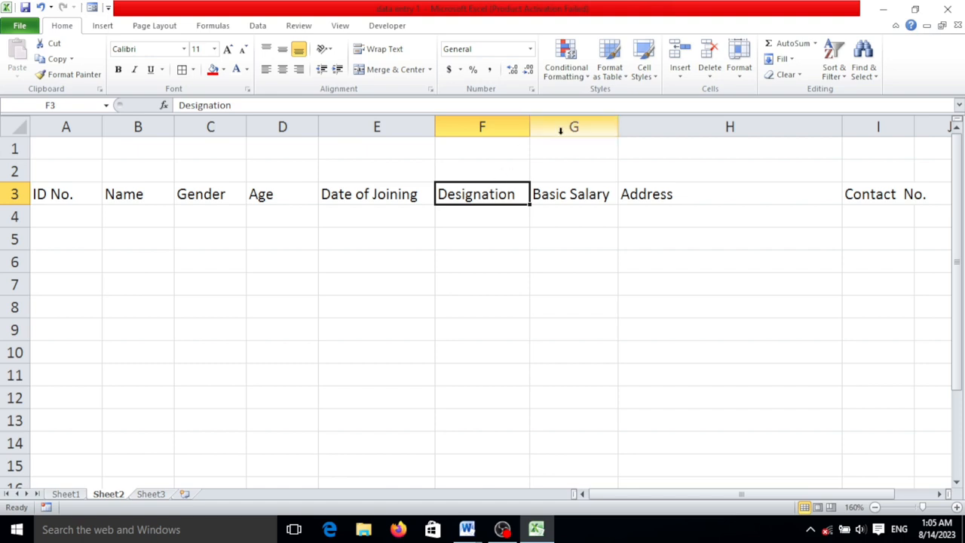
{"action": "left_click_drag", "start_coordinate": [618, 126], "coordinate": [628, 126]}
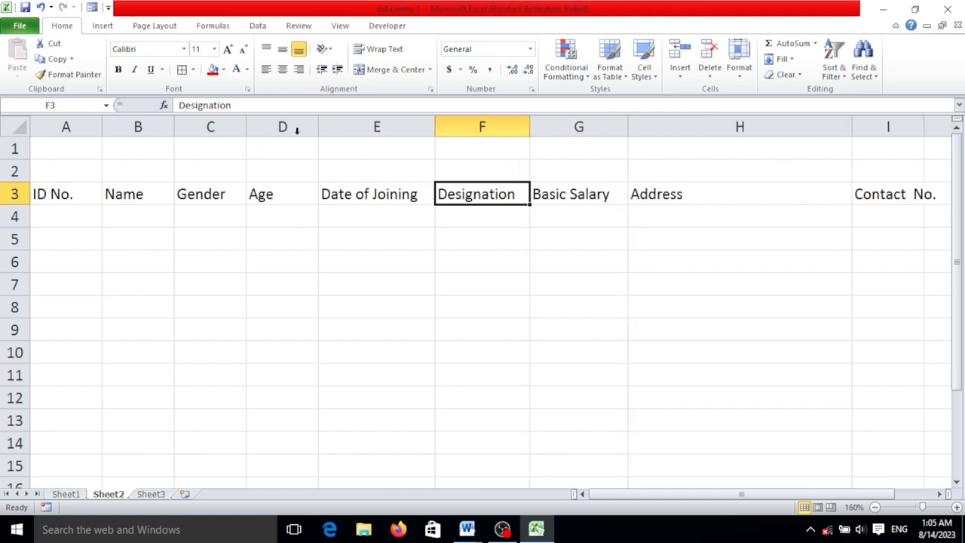
{"action": "left_click_drag", "start_coordinate": [318, 131], "coordinate": [298, 134]}
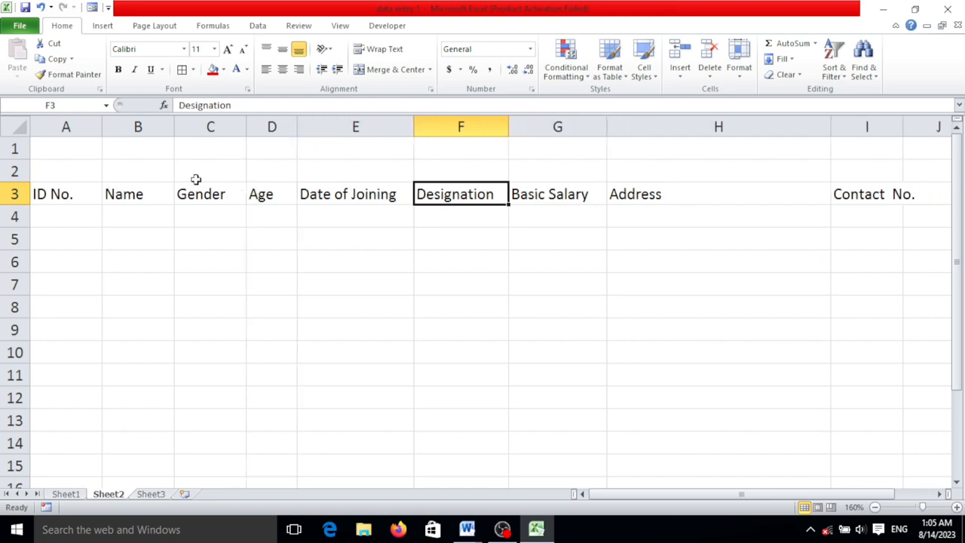
{"action": "left_click_drag", "start_coordinate": [174, 127], "coordinate": [194, 130]}
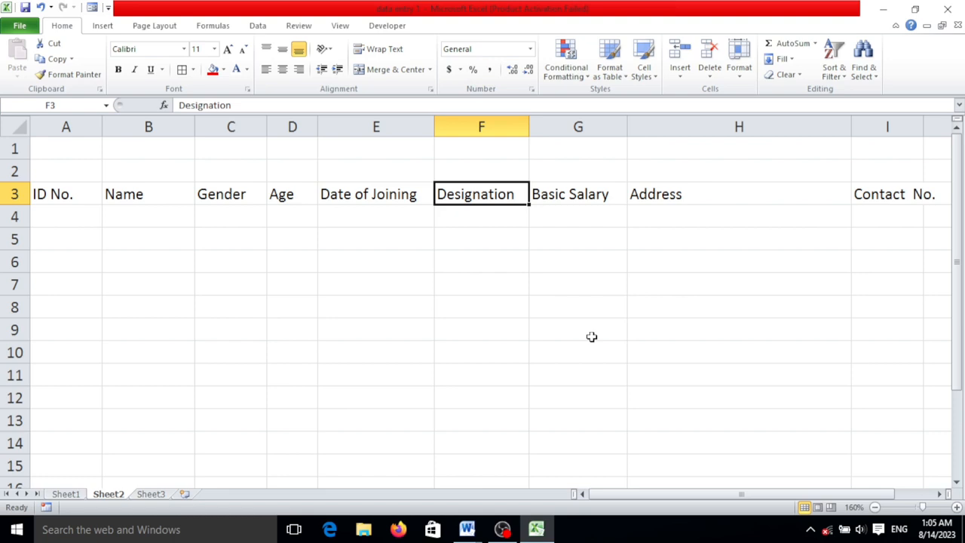
{"action": "scroll", "coordinate": [592, 337], "scroll_direction": "down", "scroll_amount": 1}
{"action": "left_click_drag", "start_coordinate": [843, 123], "coordinate": [861, 123]}
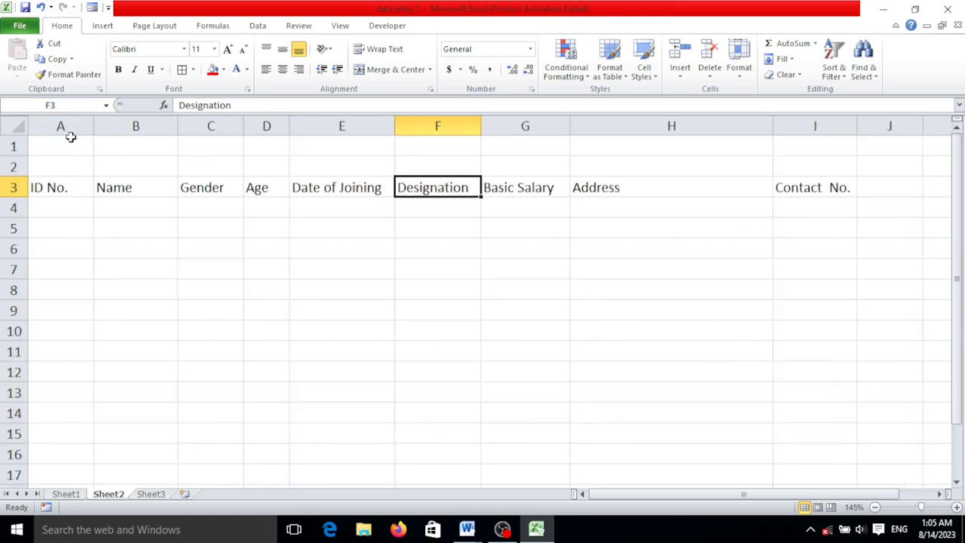
Merge and center cells A1 to I2 and enter the title Employee Data there
{"action": "left_click_drag", "start_coordinate": [71, 144], "coordinate": [807, 154]}
{"action": "left_click", "coordinate": [382, 69]}
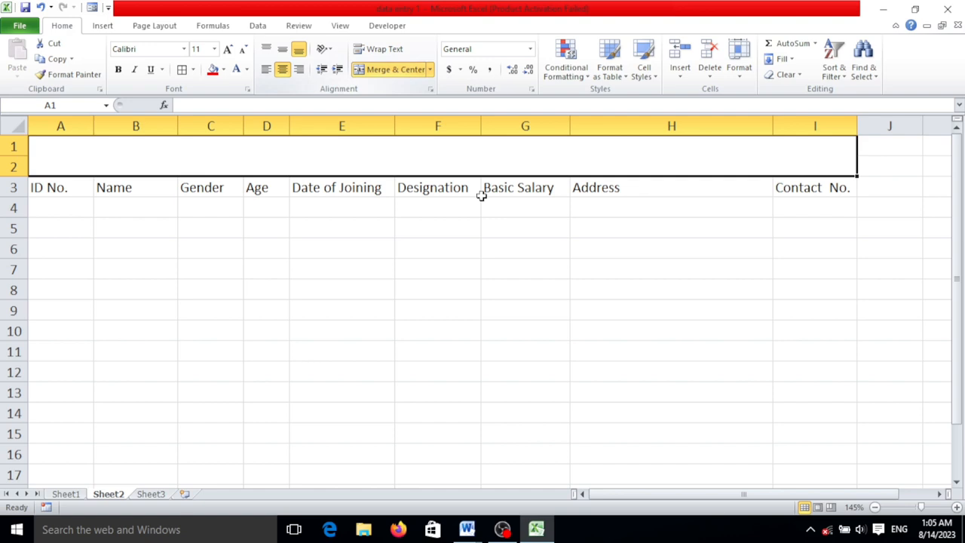
{"action": "left_click", "coordinate": [506, 217]}
{"action": "left_click", "coordinate": [582, 160]}
{"action": "type", "text": "E"}
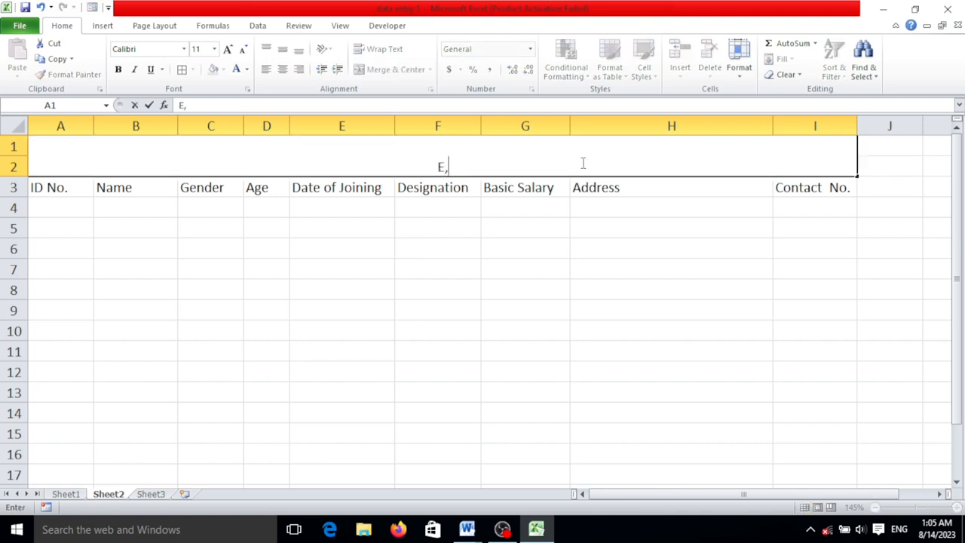
{"action": "type", "text": "mploey"}
{"action": "key", "text": "BackSpace"}
{"action": "key", "text": "BackSpace"}
{"action": "type", "text": "ye"}
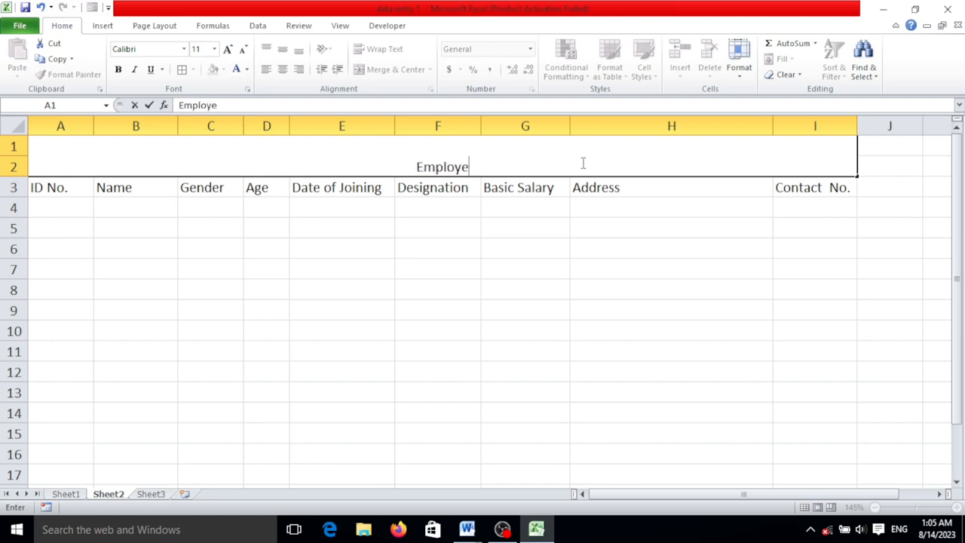
{"action": "type", "text": "e Data"}
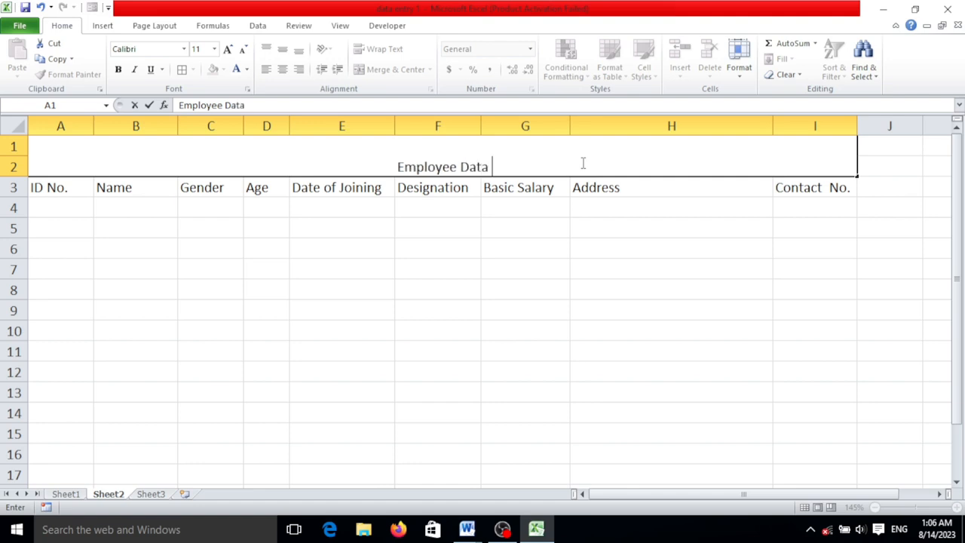
{"action": "left_click", "coordinate": [634, 379]}
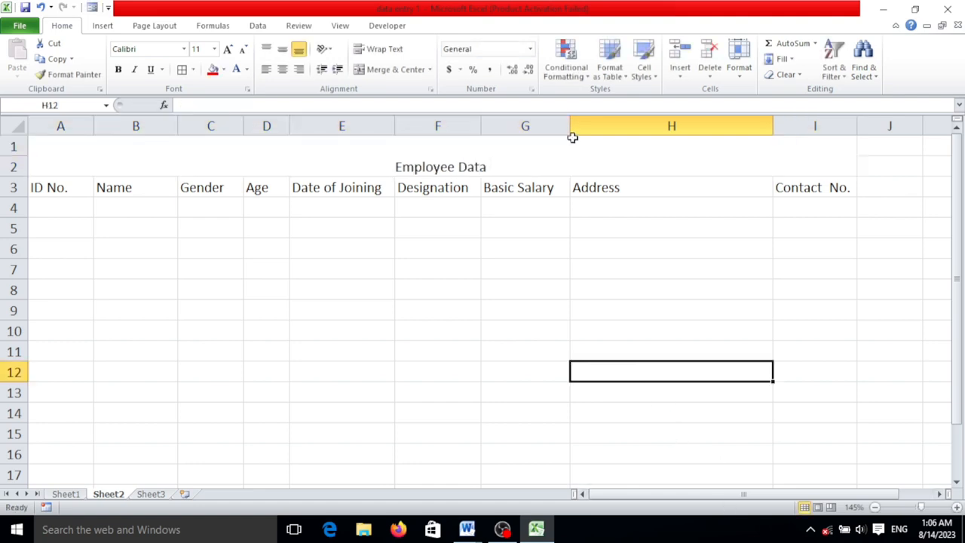
Set the Employee Data title's font to Arial Black and middle-align it vertically
{"action": "left_click", "coordinate": [574, 140]}
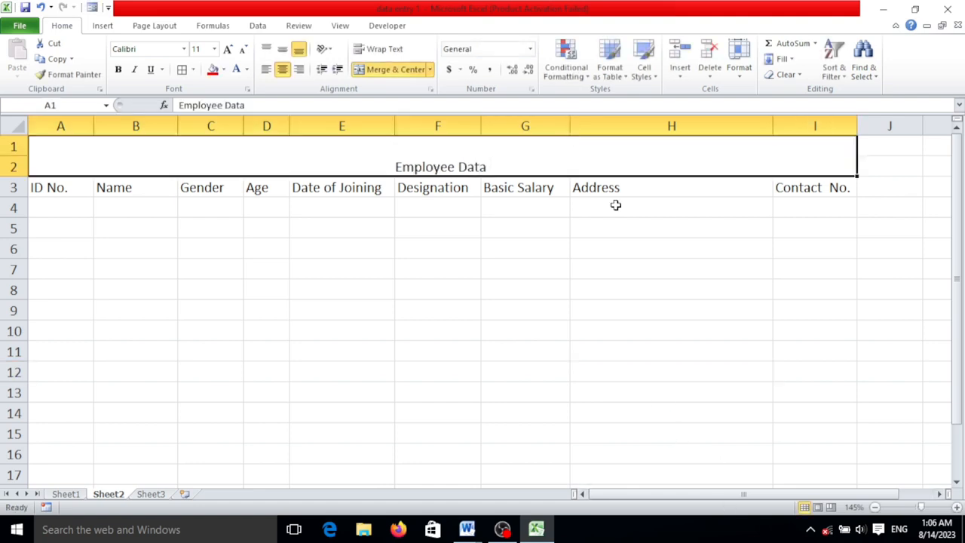
{"action": "left_click", "coordinate": [183, 49]}
{"action": "scroll", "coordinate": [169, 190], "scroll_direction": "down", "scroll_amount": 2}
{"action": "scroll", "coordinate": [171, 189], "scroll_direction": "up", "scroll_amount": 2}
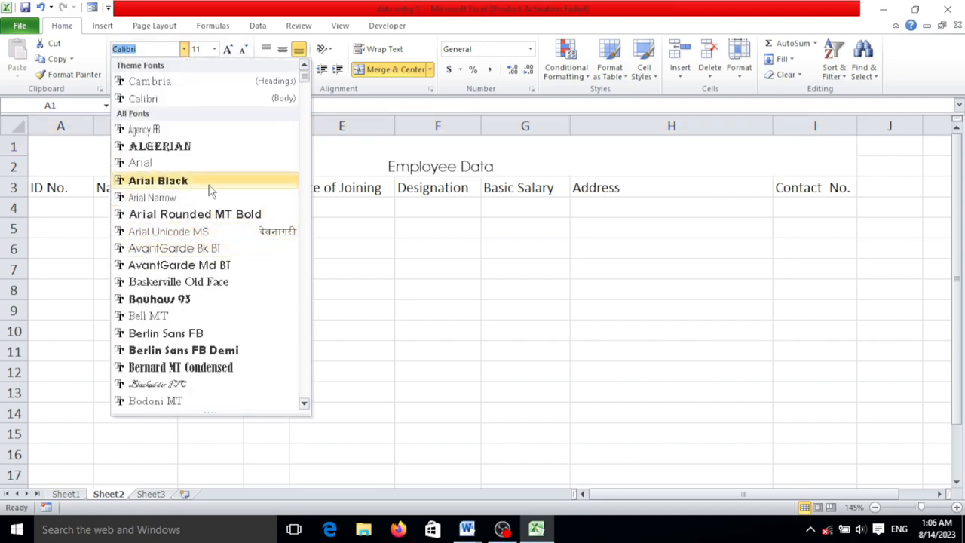
{"action": "left_click", "coordinate": [189, 180]}
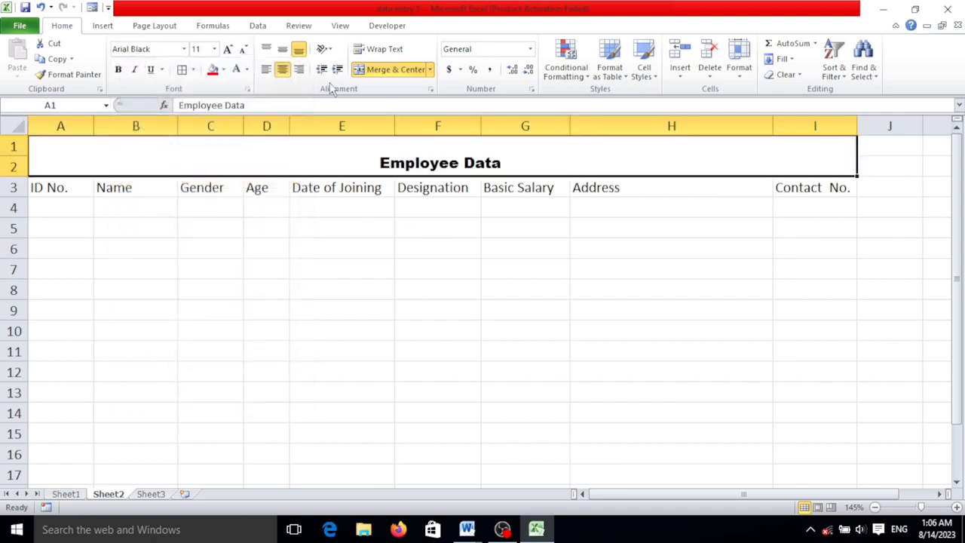
{"action": "left_click", "coordinate": [282, 50]}
Enlarge the title's font size to 26 and make row 2 taller to fit it
{"action": "left_click", "coordinate": [228, 50]}
{"action": "left_click", "coordinate": [228, 49]}
{"action": "left_click", "coordinate": [228, 50]}
{"action": "left_click", "coordinate": [228, 49]}
{"action": "left_click", "coordinate": [228, 50]}
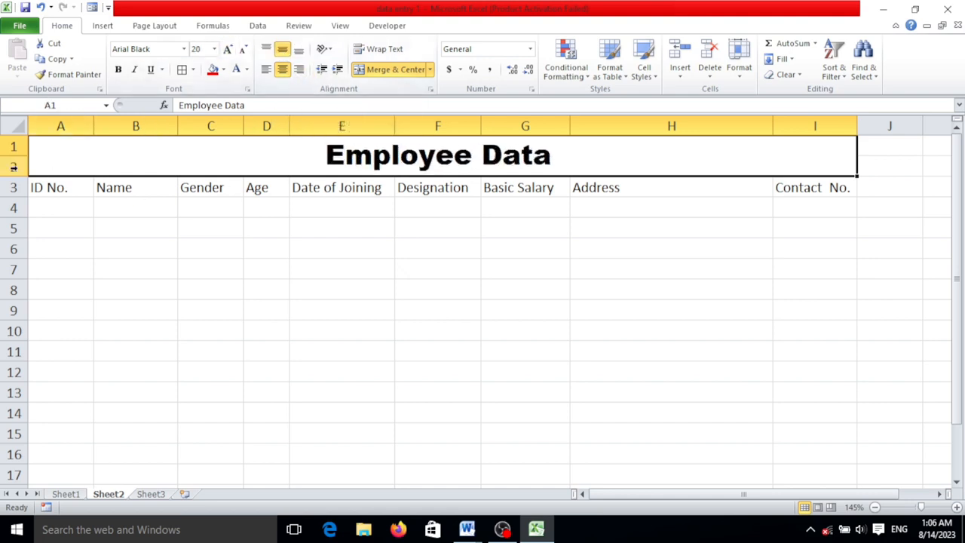
{"action": "left_click_drag", "start_coordinate": [15, 174], "coordinate": [15, 186]}
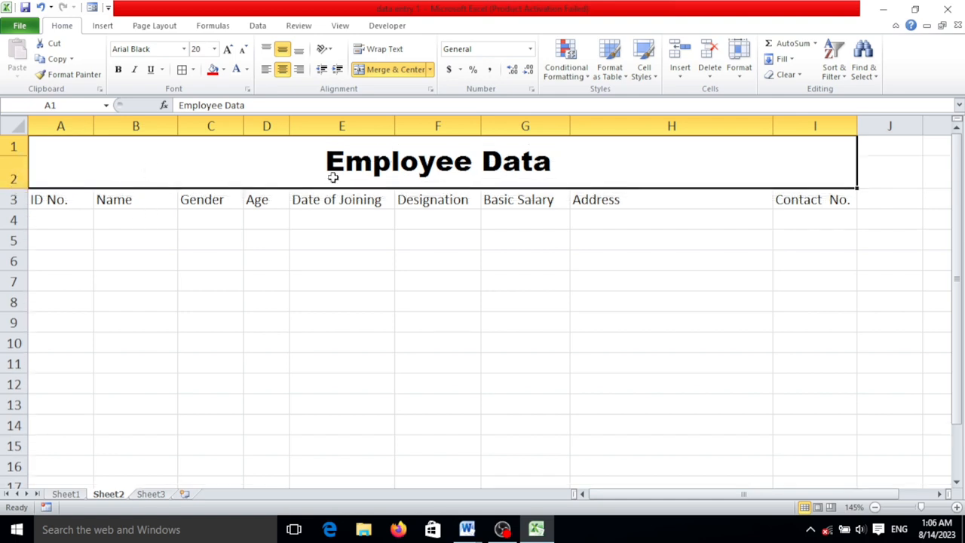
{"action": "left_click", "coordinate": [228, 49]}
{"action": "left_click", "coordinate": [229, 49]}
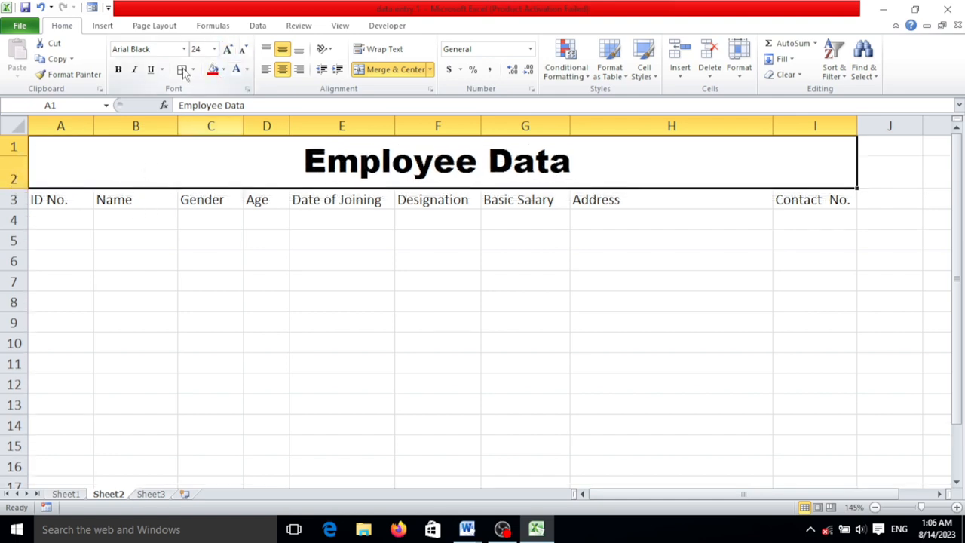
{"action": "left_click", "coordinate": [229, 49]}
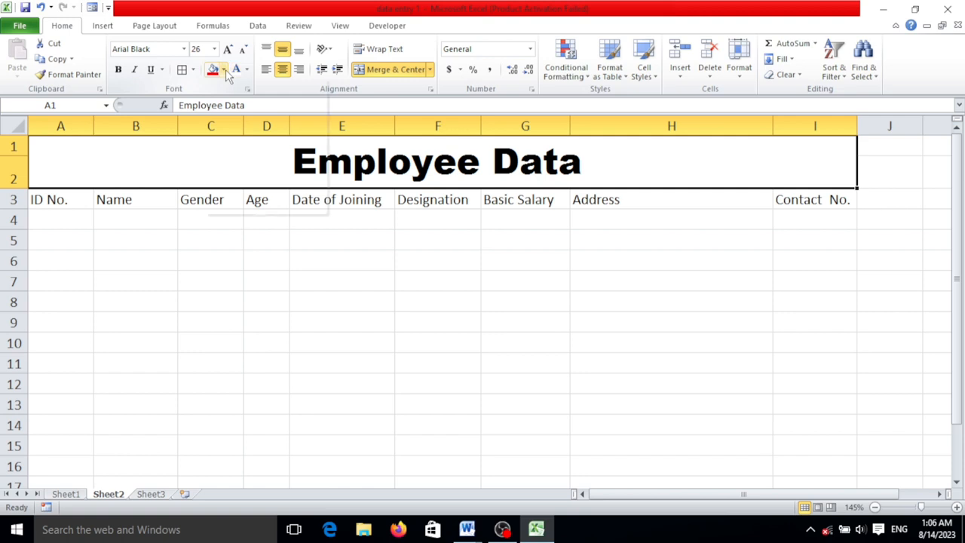
Fill the merged title cell with the standard dark red and make its text white
{"action": "left_click", "coordinate": [226, 72]}
{"action": "left_click", "coordinate": [229, 73]}
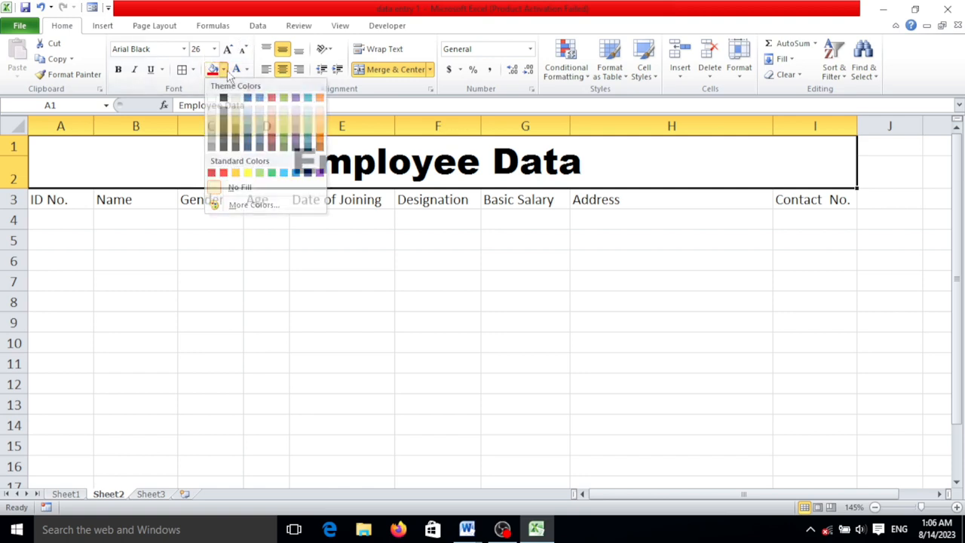
{"action": "left_click", "coordinate": [224, 70]}
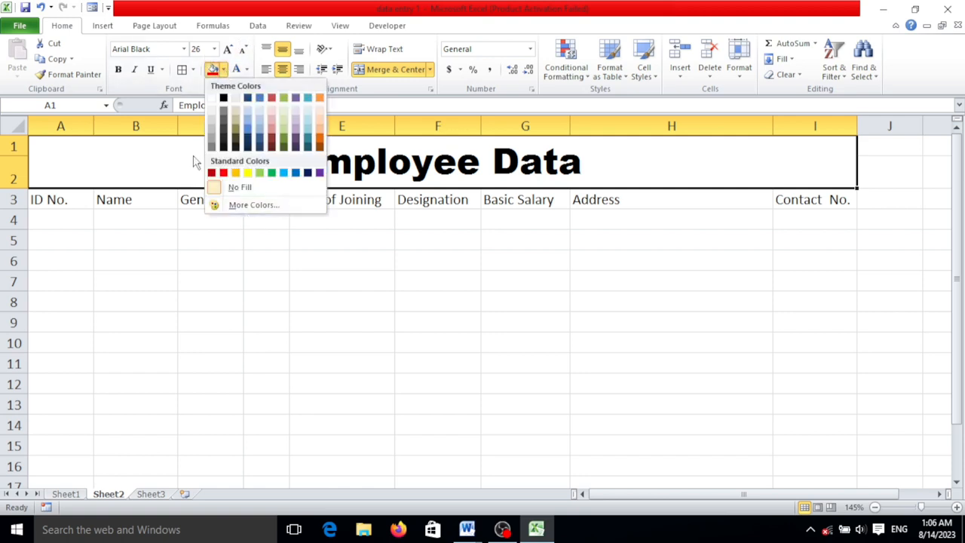
{"action": "left_click", "coordinate": [216, 174]}
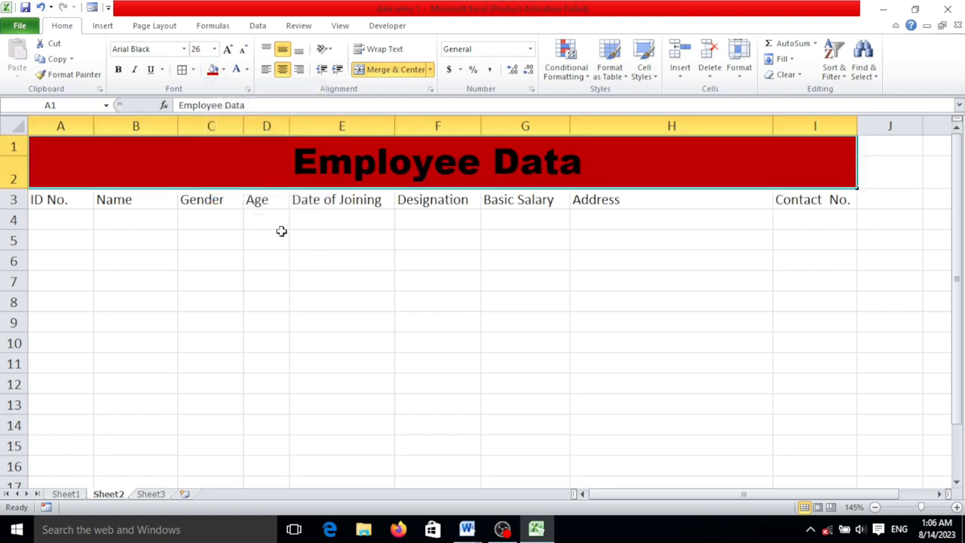
{"action": "left_click", "coordinate": [247, 70]}
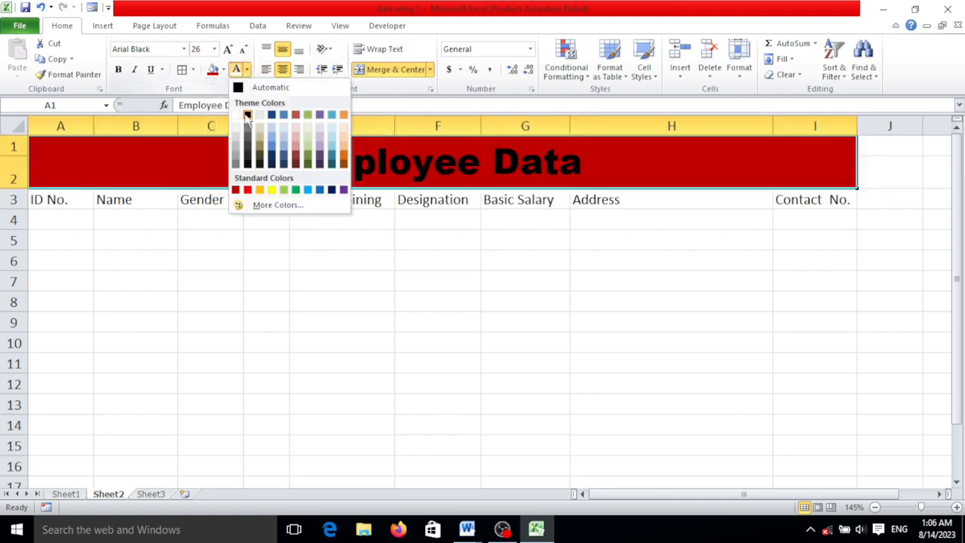
{"action": "left_click", "coordinate": [236, 116]}
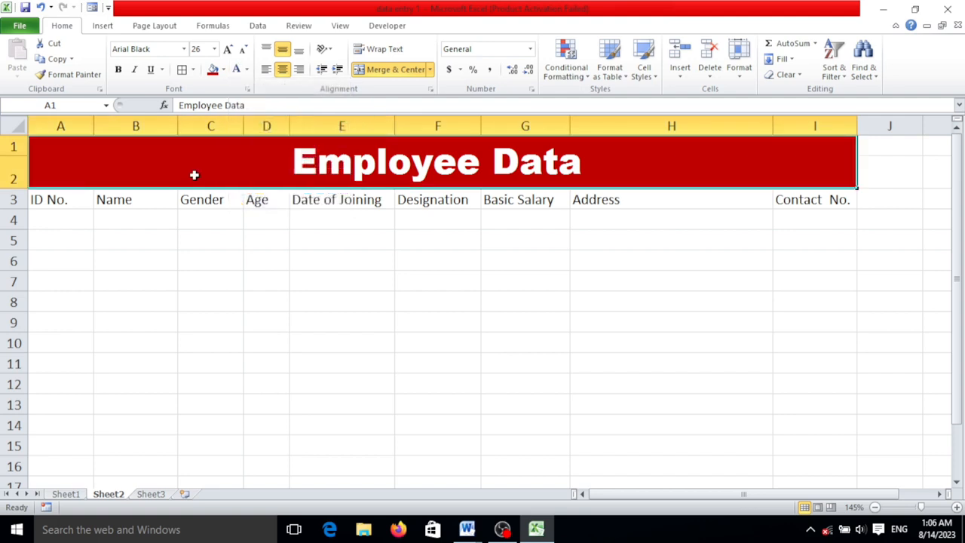
Center the column headers in cells A3 to I3 horizontally
{"action": "left_click", "coordinate": [68, 199]}
{"action": "left_click_drag", "start_coordinate": [69, 199], "coordinate": [685, 191]}
{"action": "left_click", "coordinate": [639, 258]}
{"action": "left_click_drag", "start_coordinate": [38, 189], "coordinate": [781, 195]}
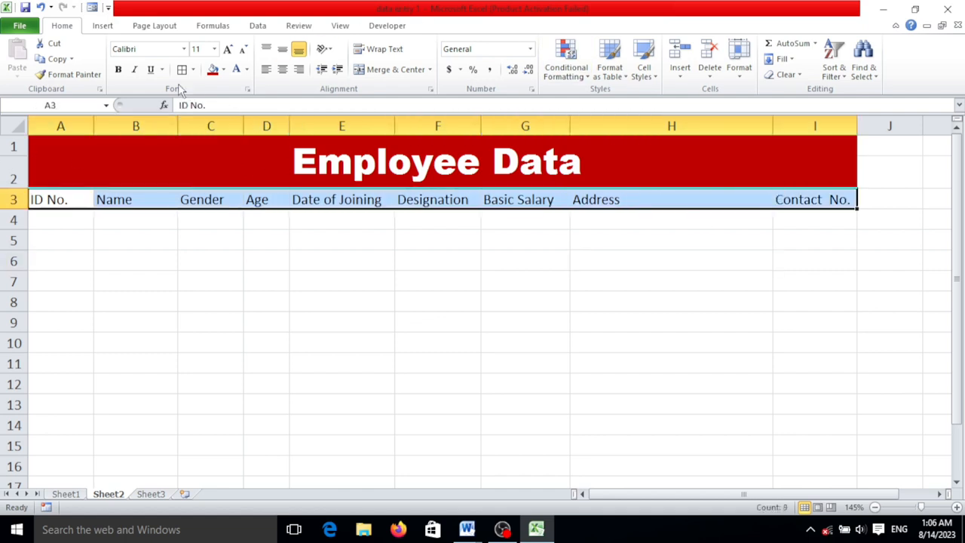
{"action": "left_click", "coordinate": [281, 71]}
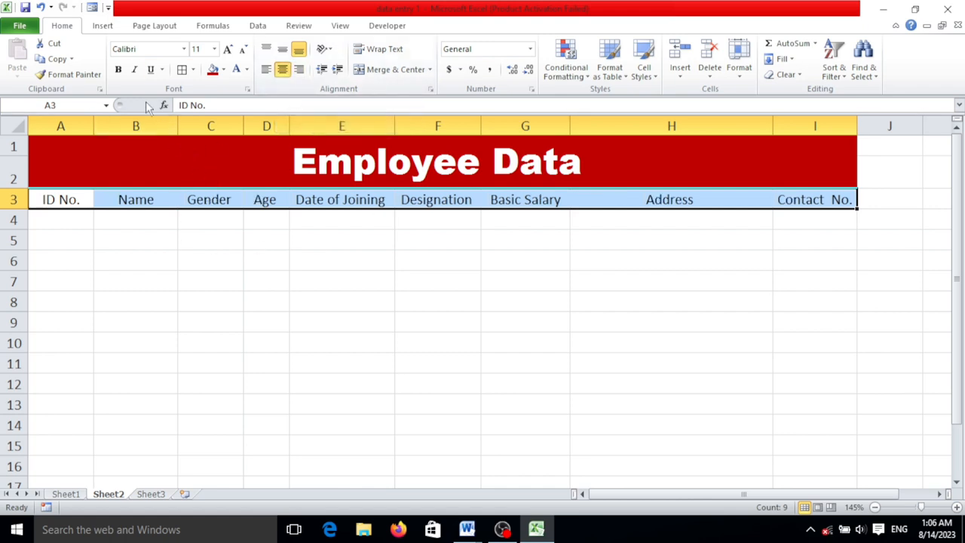
Make the column headers in A3 to I3 bold at size 12 and fill them with standard yellow
{"action": "left_click", "coordinate": [118, 70]}
{"action": "left_click", "coordinate": [228, 49]}
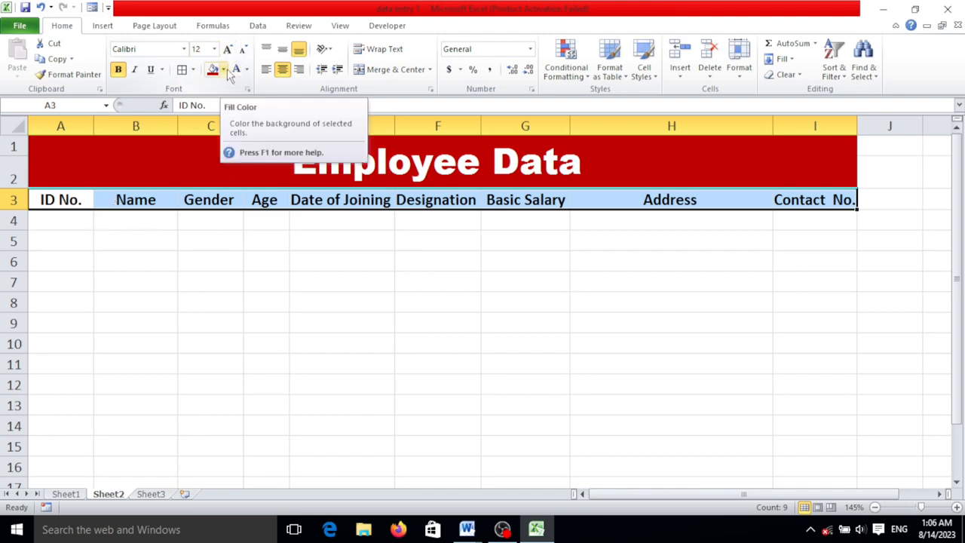
{"action": "left_click", "coordinate": [224, 70]}
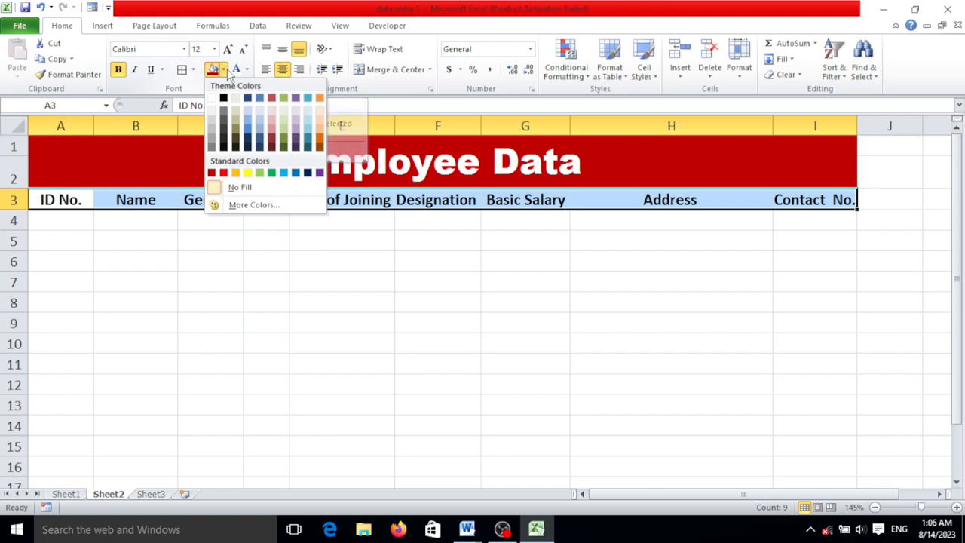
{"action": "left_click", "coordinate": [248, 173]}
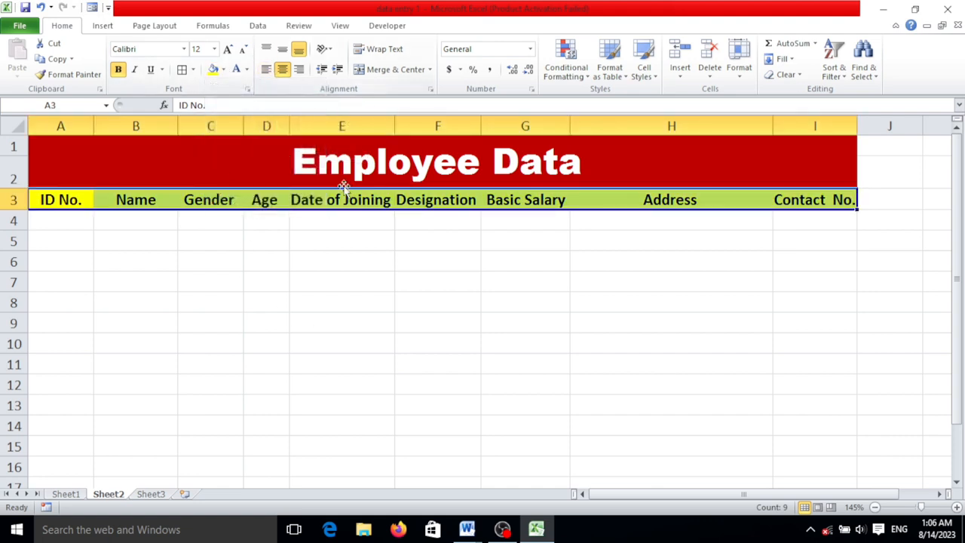
{"action": "left_click", "coordinate": [602, 295]}
Apply All Borders to the whole table, from the Employee Data title down through the empty rows of columns A to I
{"action": "left_click_drag", "start_coordinate": [549, 163], "coordinate": [571, 475]}
{"action": "scroll", "coordinate": [550, 372], "scroll_direction": "up", "scroll_amount": 1}
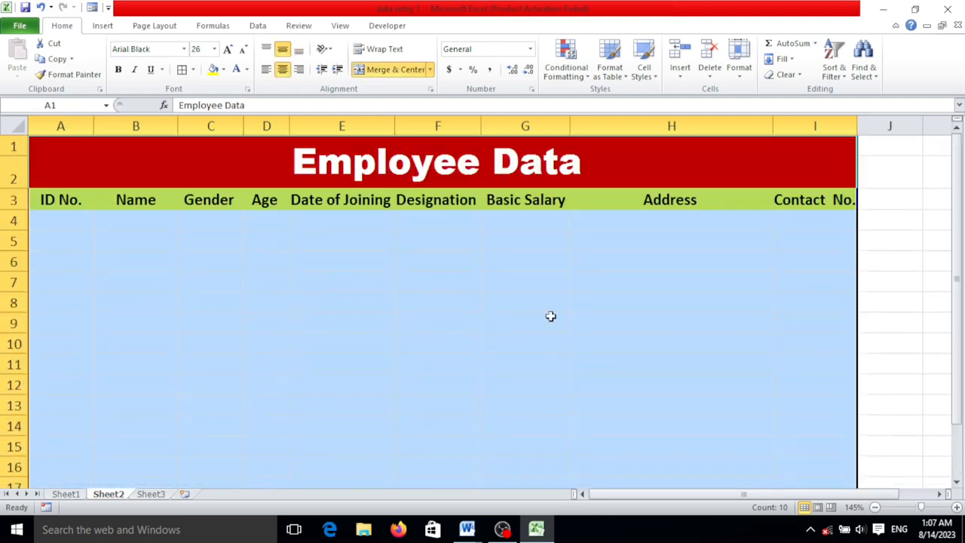
{"action": "left_click", "coordinate": [194, 70]}
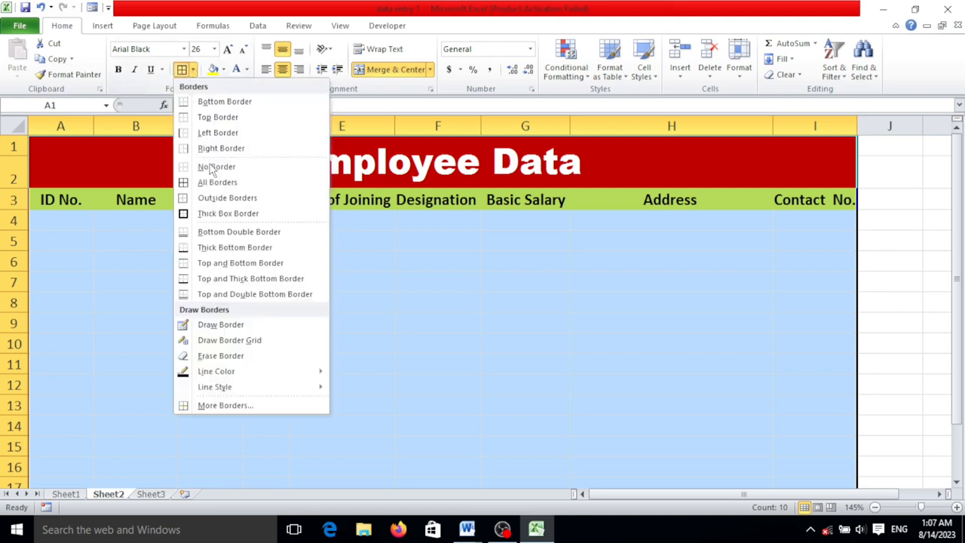
{"action": "left_click", "coordinate": [242, 187]}
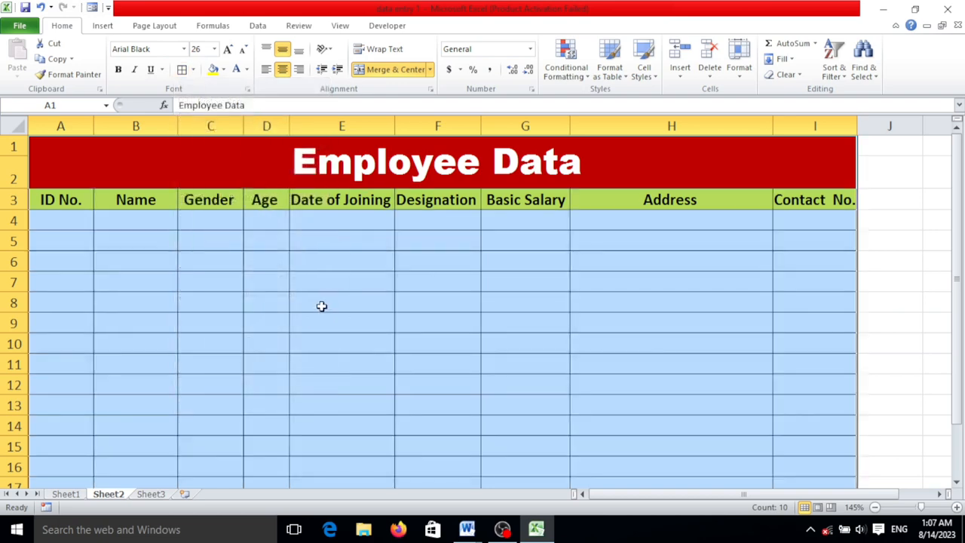
{"action": "scroll", "coordinate": [322, 306], "scroll_direction": "down", "scroll_amount": 1, "text": "ctrl"}
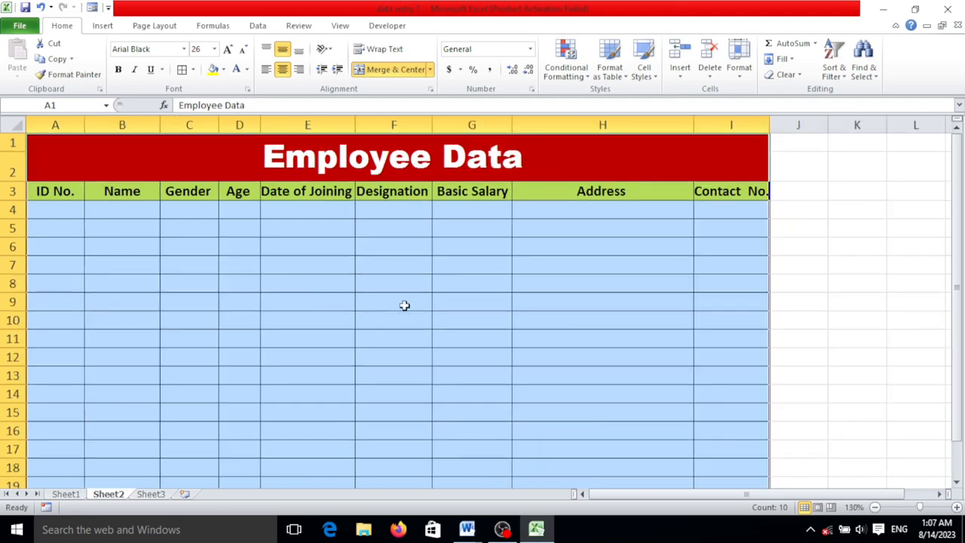
{"action": "scroll", "coordinate": [404, 304], "scroll_direction": "down", "scroll_amount": 3}
{"action": "scroll", "coordinate": [405, 305], "scroll_direction": "up", "scroll_amount": 4}
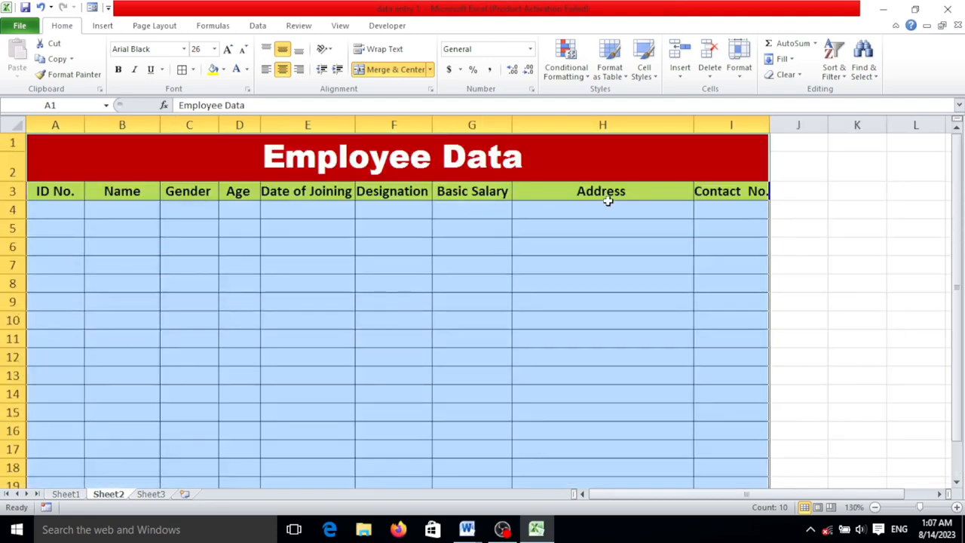
Widen column I so that the Contact No. header fits with some space around it
{"action": "left_click_drag", "start_coordinate": [769, 125], "coordinate": [788, 123]}
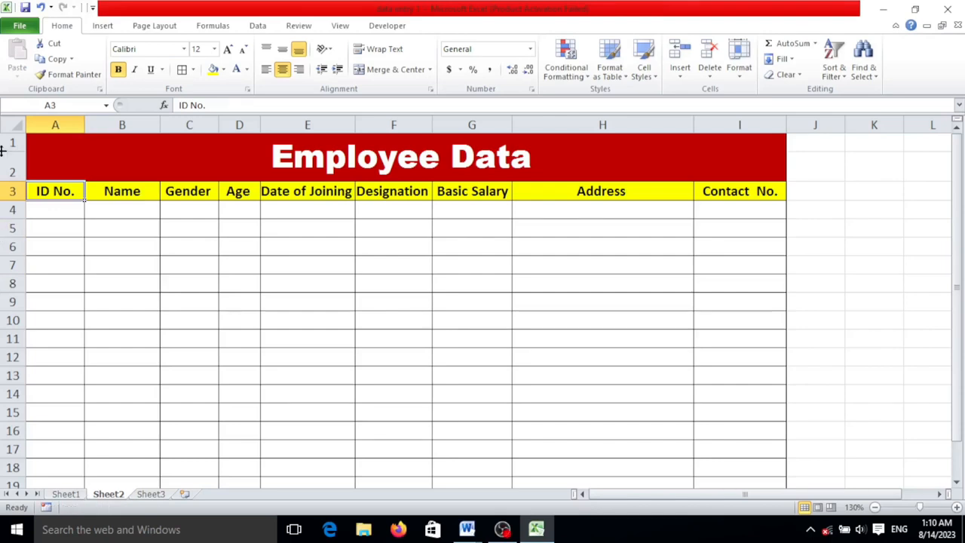
{"action": "left_click", "coordinate": [133, 230]}
{"action": "left_click_drag", "start_coordinate": [67, 196], "coordinate": [707, 189]}
{"action": "left_click", "coordinate": [739, 321]}
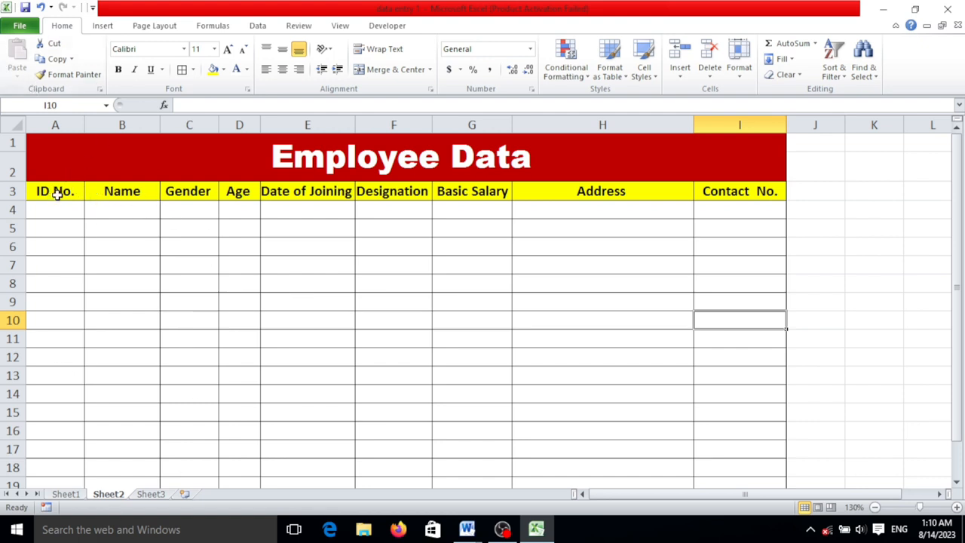
Open the Quick Access Toolbar customization options and list All Commands as the available commands
{"action": "left_click", "coordinate": [93, 7]}
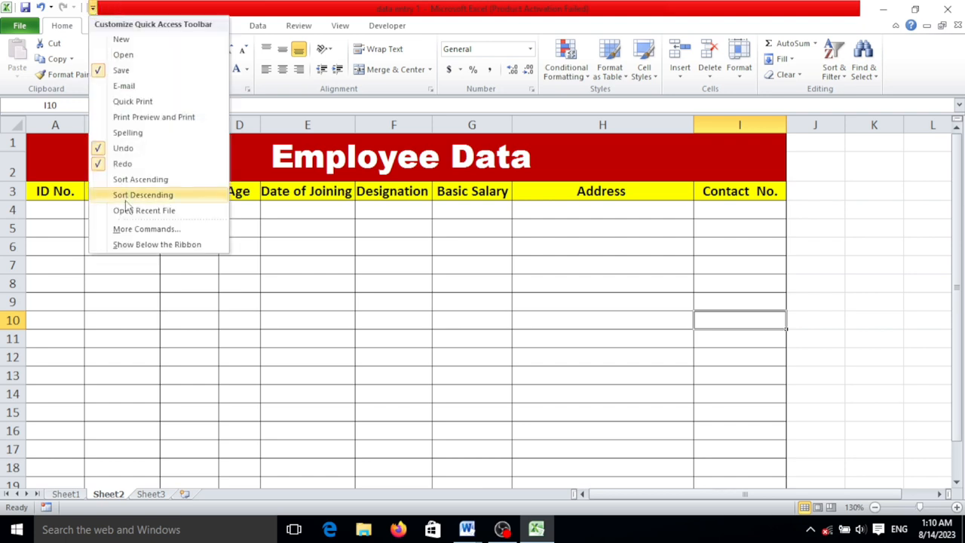
{"action": "left_click", "coordinate": [133, 230]}
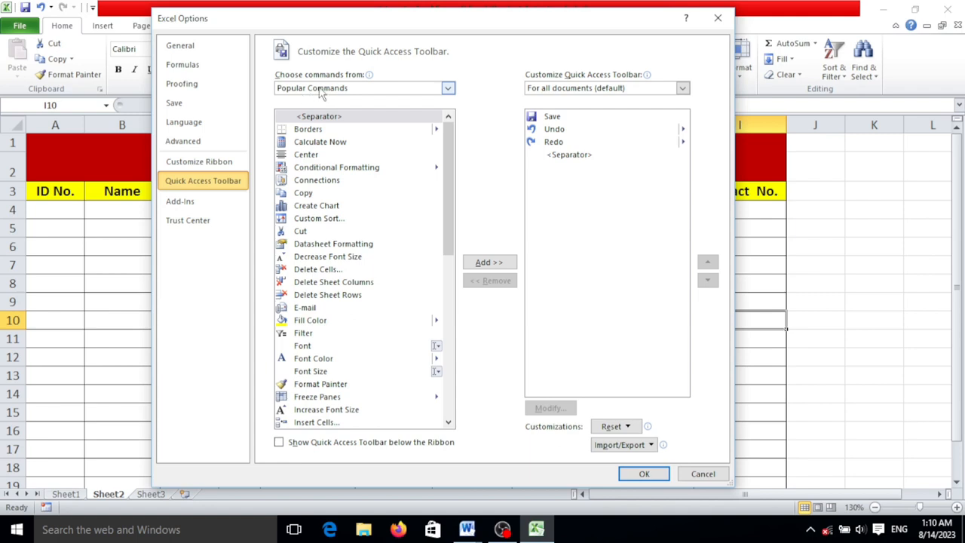
{"action": "left_click", "coordinate": [379, 95]}
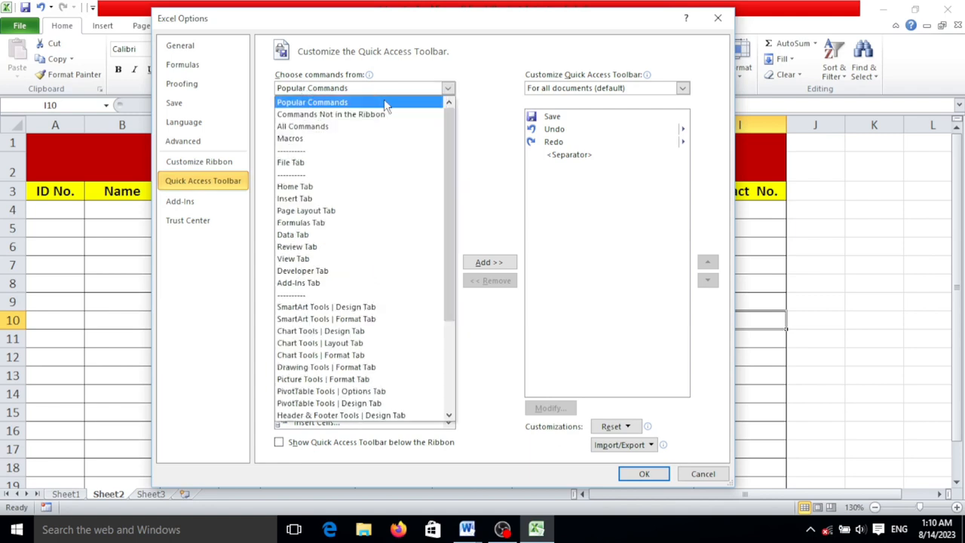
{"action": "left_click", "coordinate": [349, 127]}
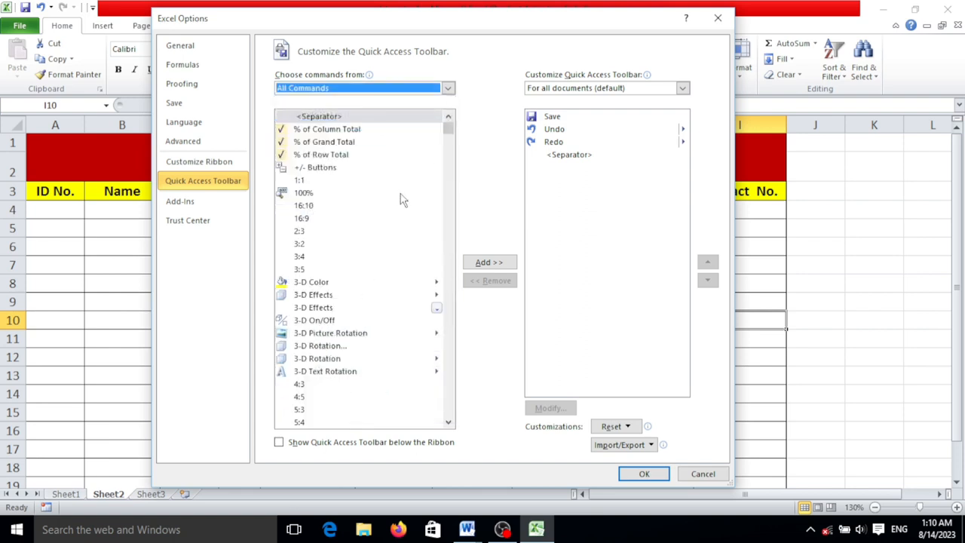
Find the Form... command among all commands, add it to the Quick Access Toolbar and accept the change
{"action": "scroll", "coordinate": [403, 177], "scroll_direction": "down", "scroll_amount": 5}
{"action": "scroll", "coordinate": [403, 177], "scroll_direction": "down", "scroll_amount": 20}
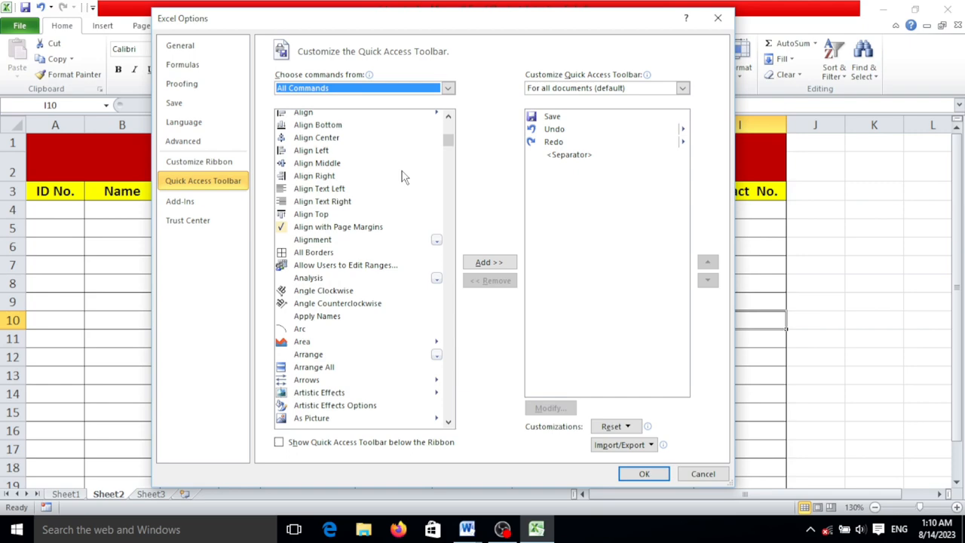
{"action": "scroll", "coordinate": [404, 177], "scroll_direction": "down", "scroll_amount": 20}
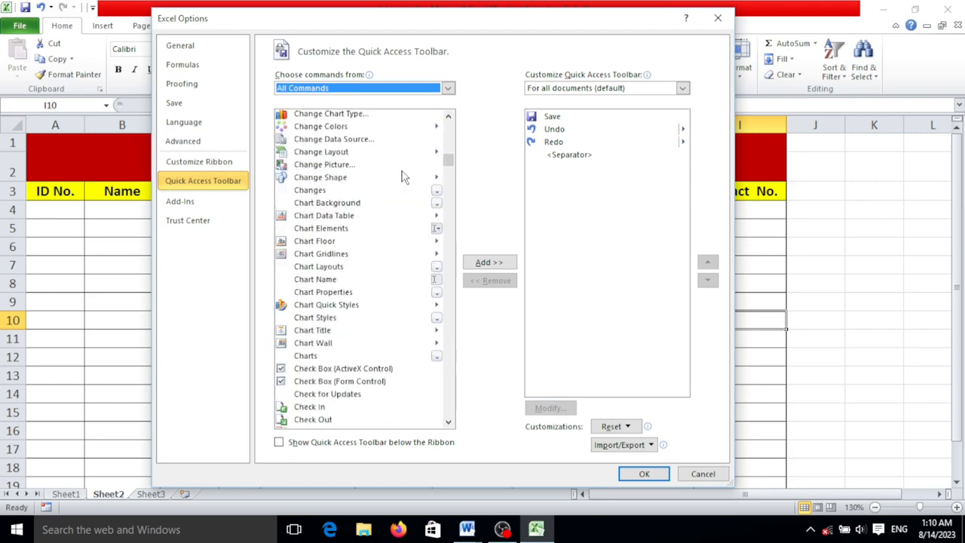
{"action": "scroll", "coordinate": [403, 178], "scroll_direction": "down", "scroll_amount": 20}
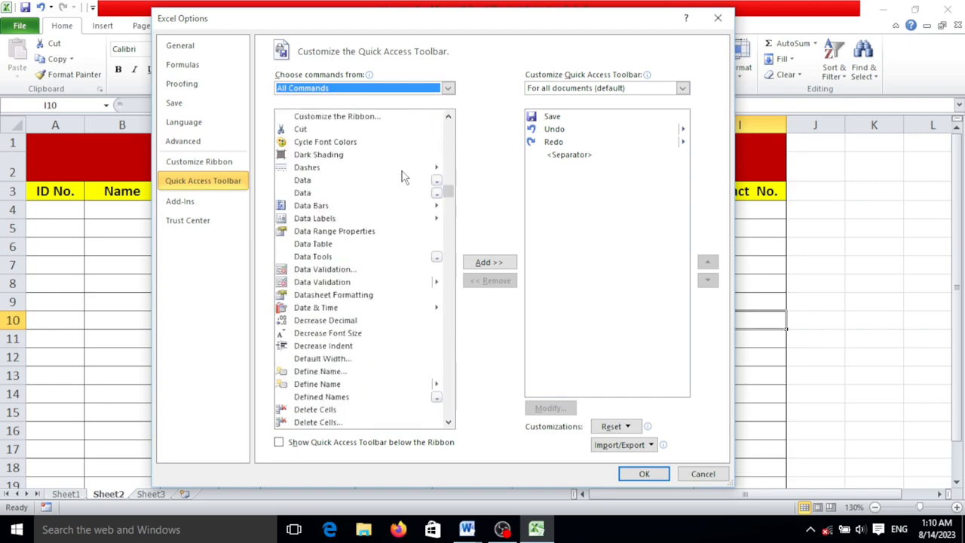
{"action": "scroll", "coordinate": [403, 177], "scroll_direction": "down", "scroll_amount": 20}
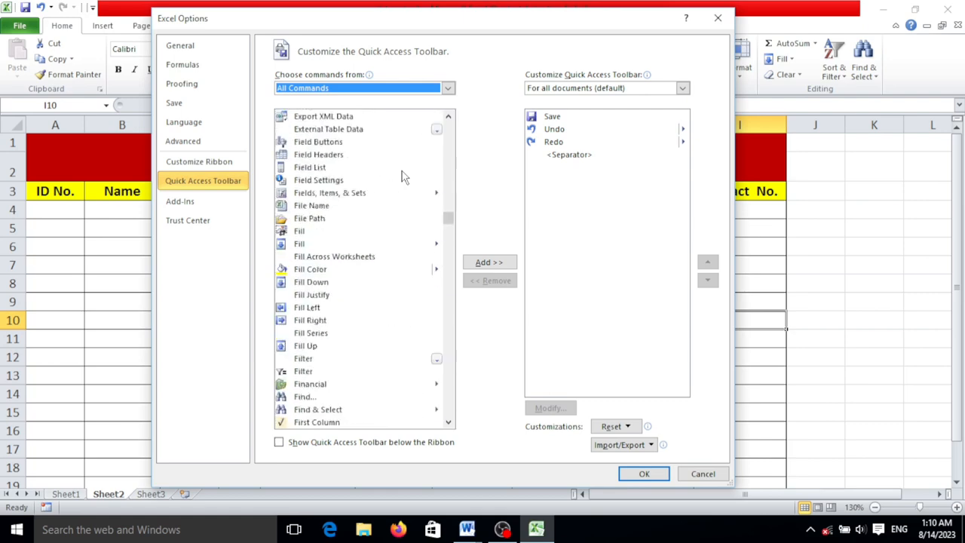
{"action": "scroll", "coordinate": [403, 178], "scroll_direction": "down", "scroll_amount": 2}
{"action": "scroll", "coordinate": [403, 177], "scroll_direction": "up", "scroll_amount": 14}
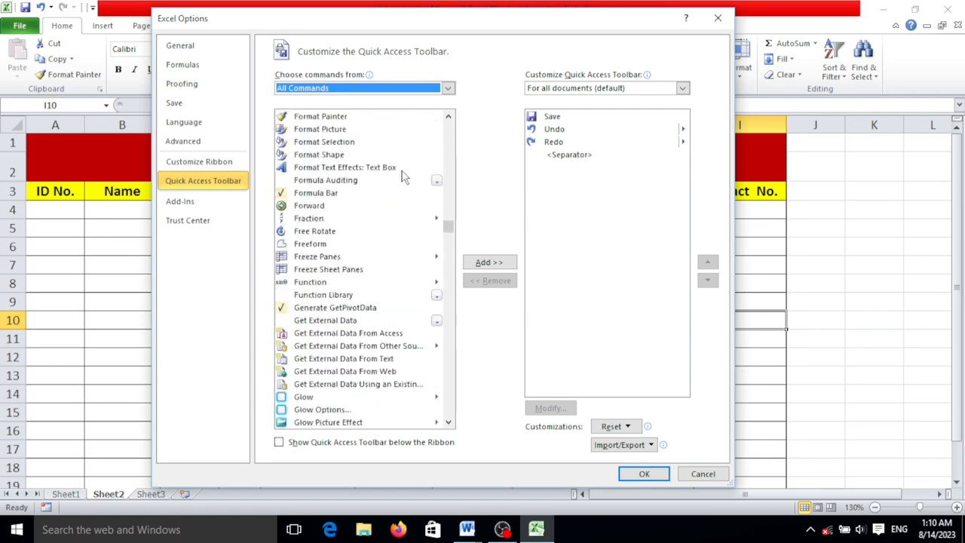
{"action": "scroll", "coordinate": [404, 178], "scroll_direction": "up", "scroll_amount": 3}
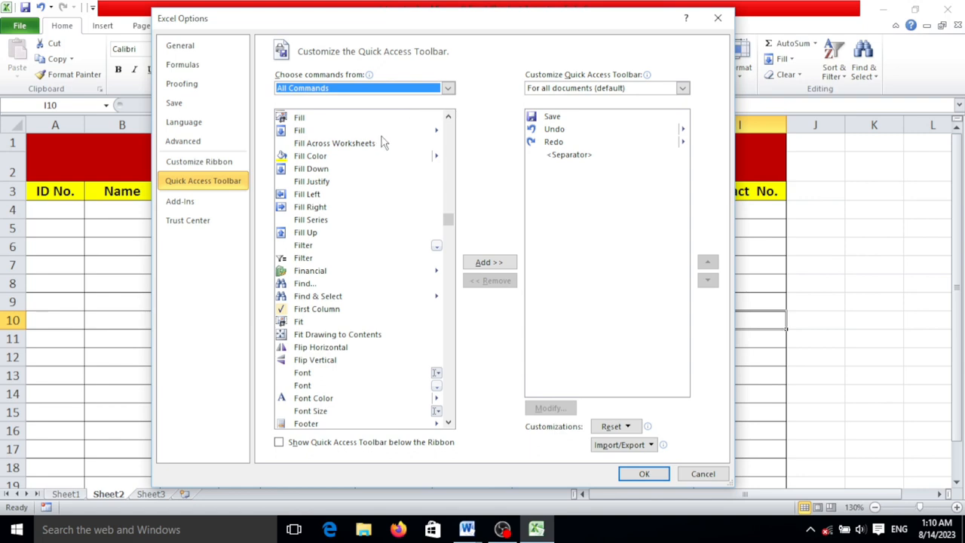
{"action": "scroll", "coordinate": [377, 151], "scroll_direction": "up", "scroll_amount": 2}
{"action": "scroll", "coordinate": [338, 181], "scroll_direction": "up", "scroll_amount": 5}
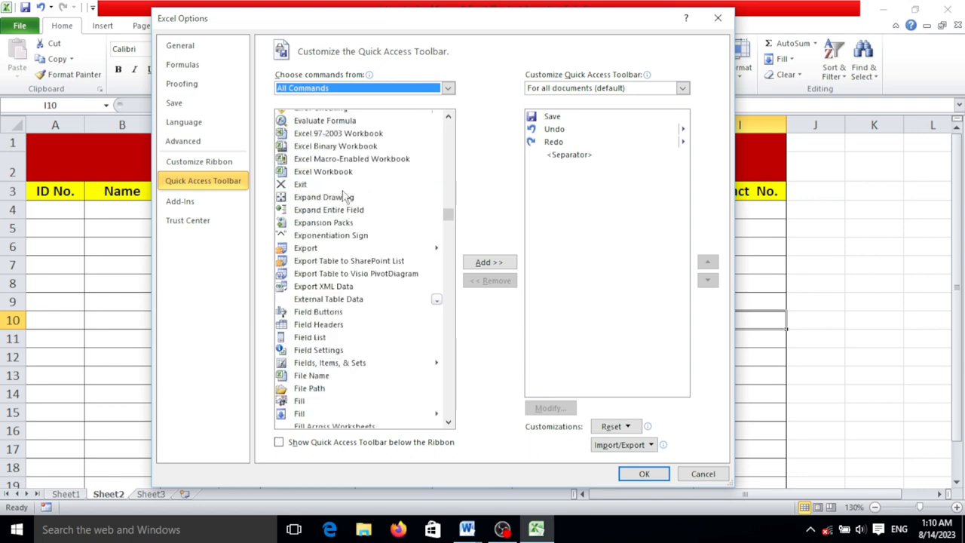
{"action": "scroll", "coordinate": [343, 202], "scroll_direction": "down", "scroll_amount": 5}
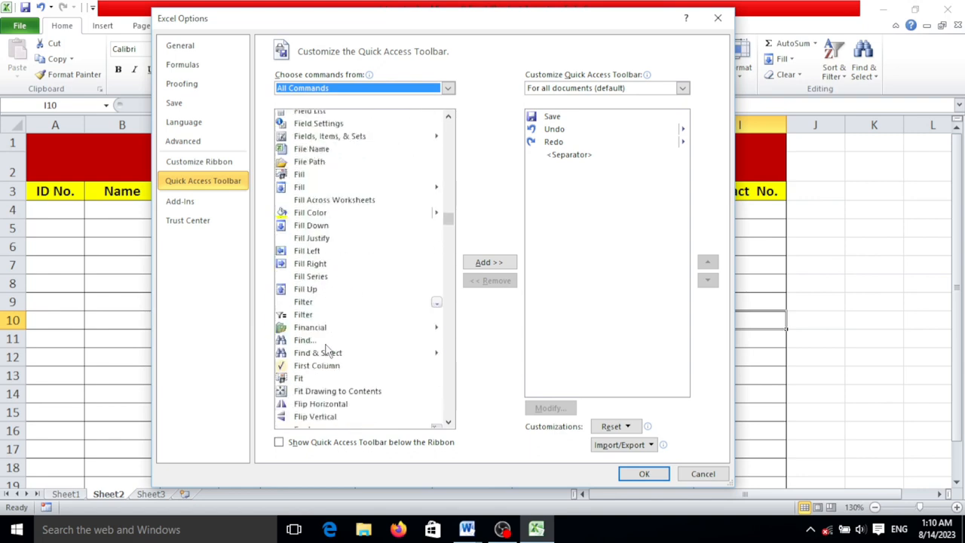
{"action": "scroll", "coordinate": [324, 198], "scroll_direction": "up", "scroll_amount": 6}
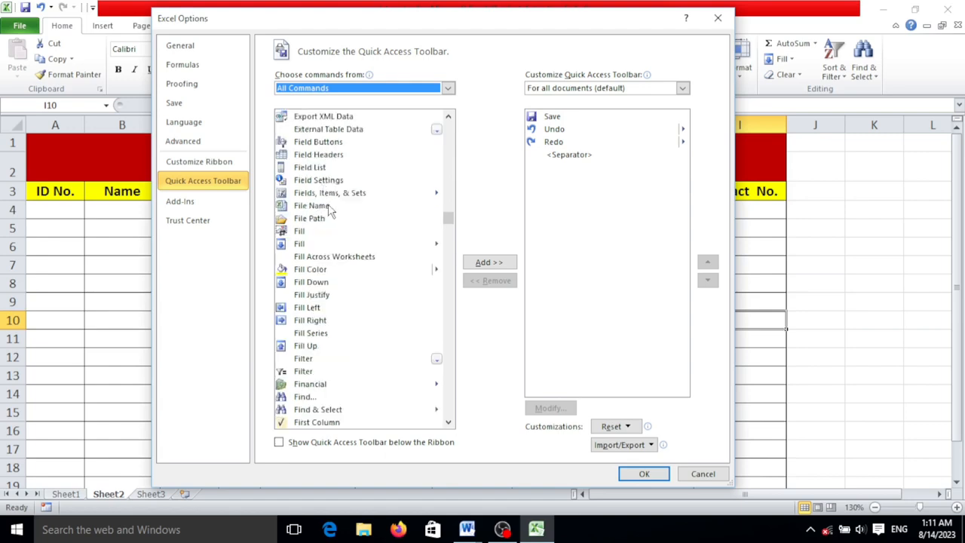
{"action": "scroll", "coordinate": [332, 211], "scroll_direction": "down", "scroll_amount": 13}
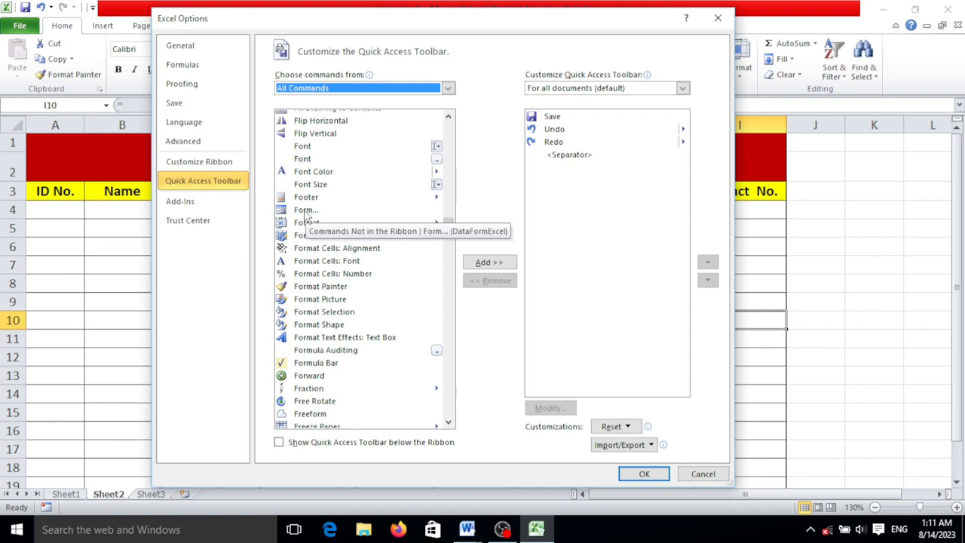
{"action": "left_click", "coordinate": [305, 211]}
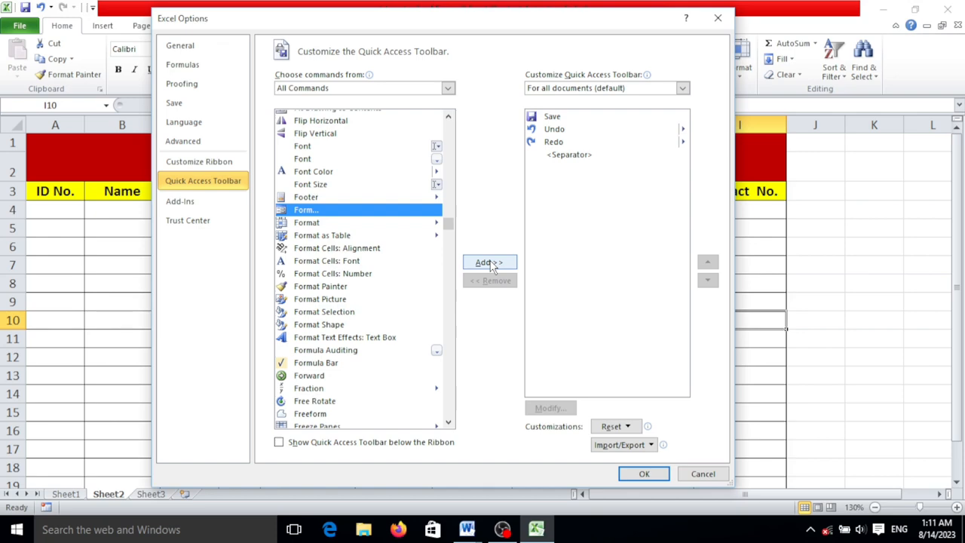
{"action": "left_click", "coordinate": [491, 264]}
{"action": "left_click", "coordinate": [645, 474]}
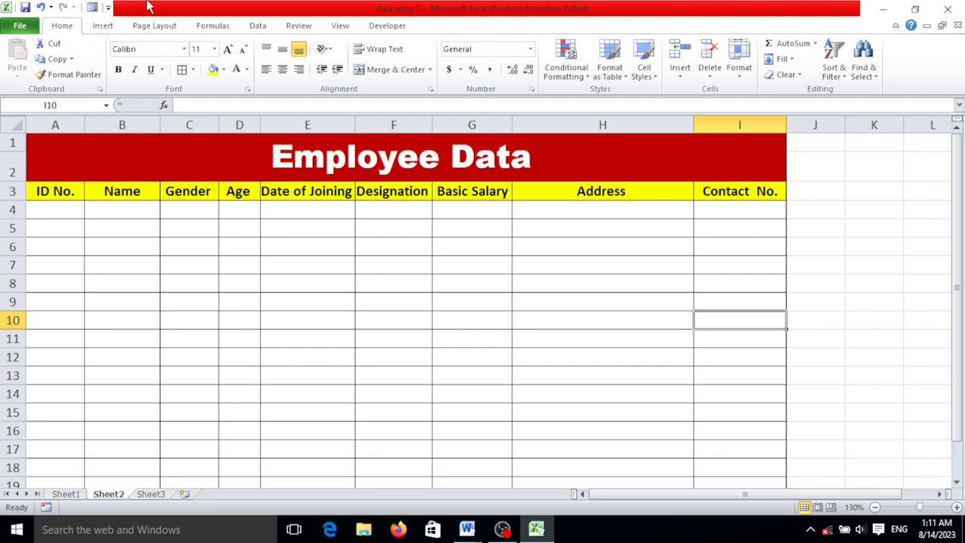
Open the data entry form for headers A3 to I3, using that row as labels, and place it beside the table
{"action": "left_click_drag", "start_coordinate": [64, 193], "coordinate": [697, 193]}
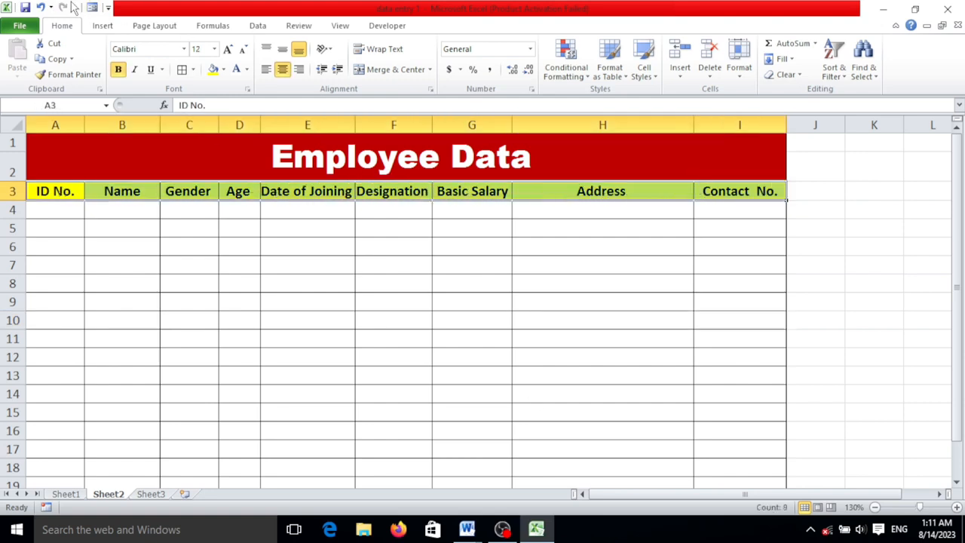
{"action": "left_click", "coordinate": [93, 8]}
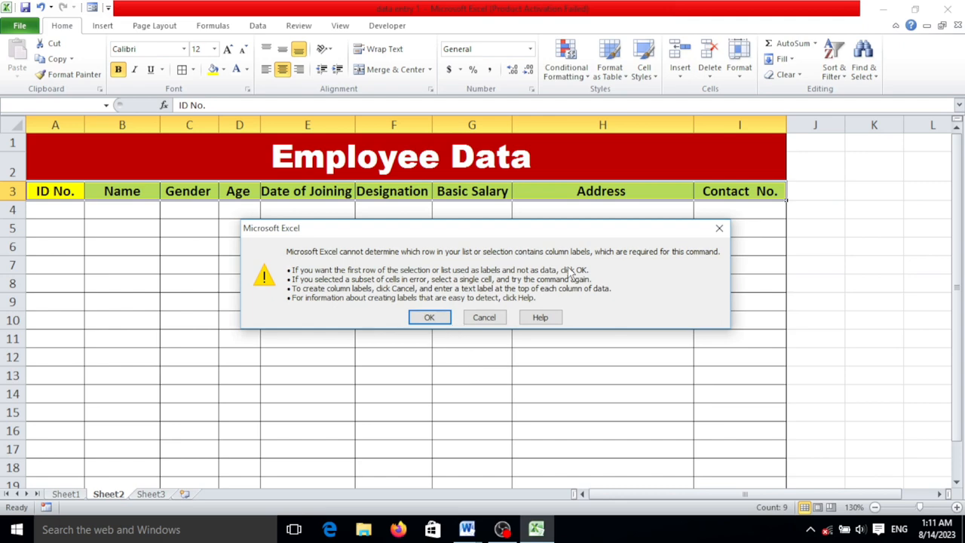
{"action": "left_click", "coordinate": [427, 318]}
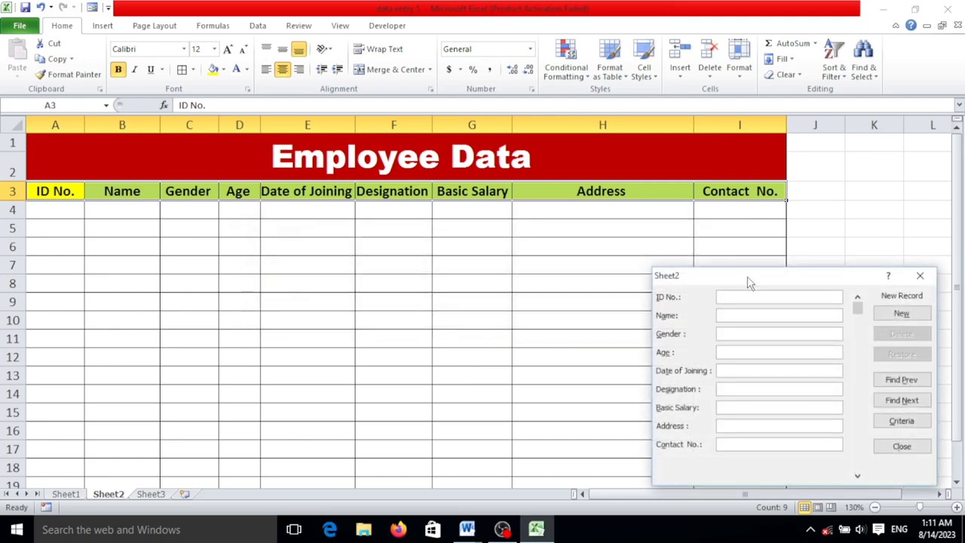
{"action": "left_click_drag", "start_coordinate": [749, 279], "coordinate": [735, 175]}
{"action": "left_click_drag", "start_coordinate": [676, 179], "coordinate": [712, 138]}
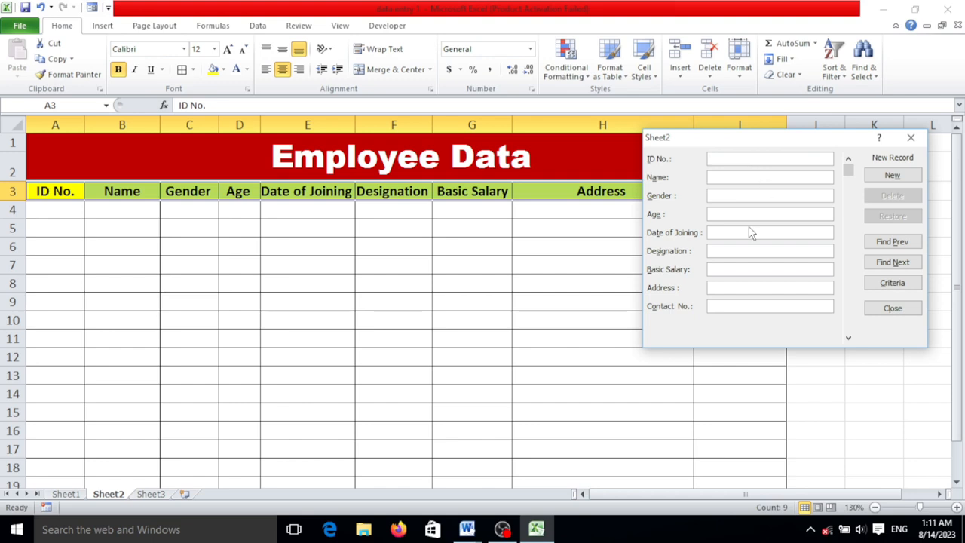
Enter the employee's ID number and name in the new record of the data form
{"action": "type", "text": "ES1000"}
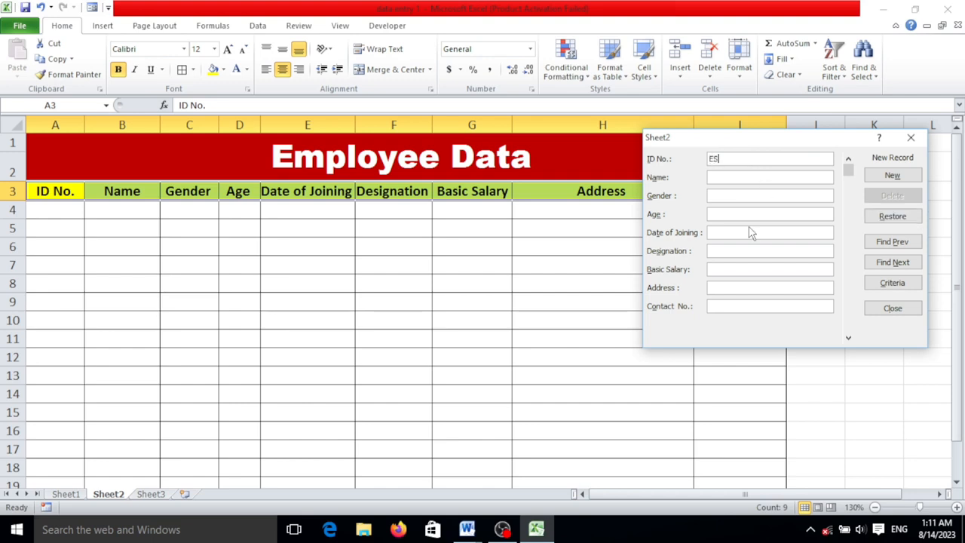
{"action": "key", "text": "BackSpace"}
{"action": "key", "text": "BackSpace"}
{"action": "type", "text": "01"}
{"action": "type", "text": "a"}
{"action": "key", "text": "BackSpace"}
Fill in the record's gender as Male, age as 21 and date of joining as 21/07/2023
{"action": "key", "text": "Tab"}
{"action": "type", "text": "21"}
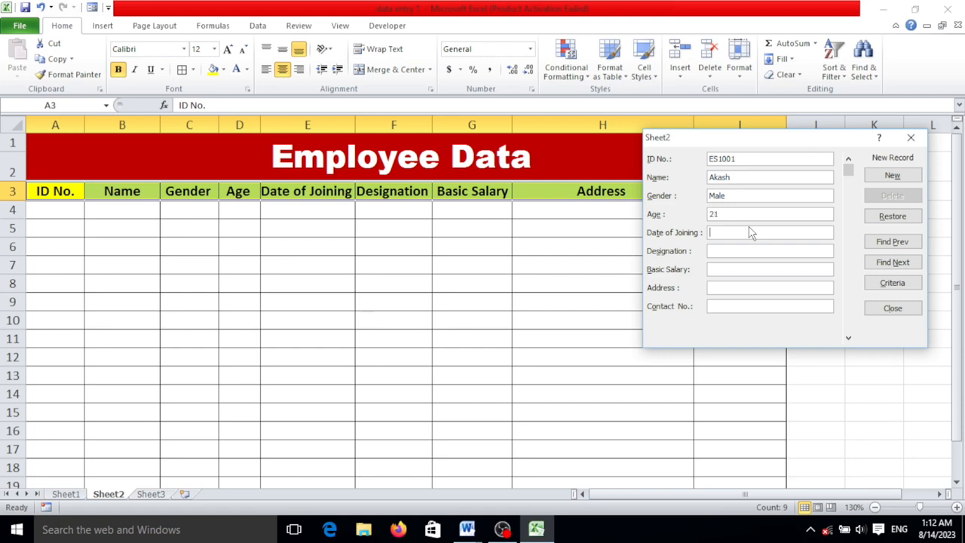
{"action": "type", "text": "21/07/2023"}
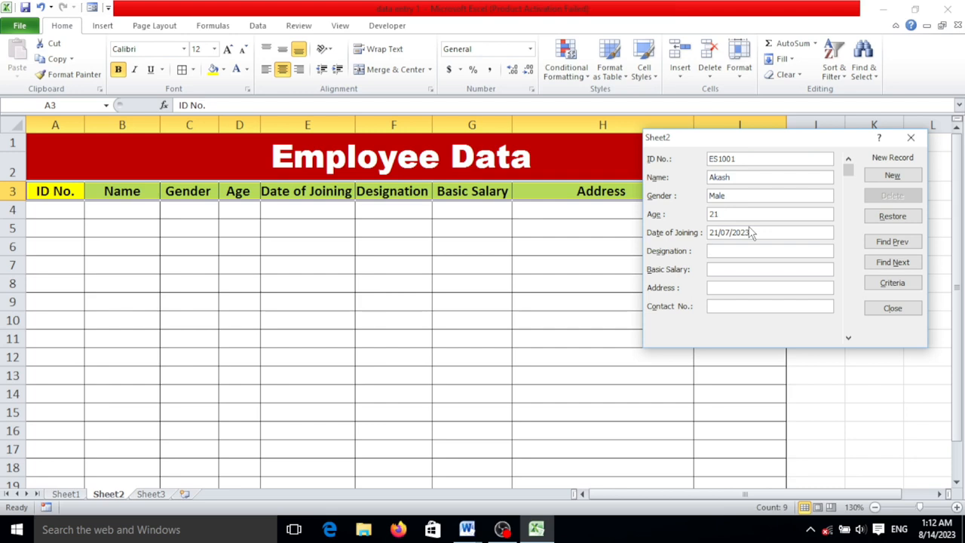
Set the record's designation to Manager and its basic salary to 65000
{"action": "type", "text": "Mana"}
{"action": "key", "text": "BackSpace"}
{"action": "key", "text": "BackSpace"}
{"action": "key", "text": "BackSpace"}
{"action": "type", "text": "anage"}
{"action": "key", "text": "Tab"}
{"action": "type", "text": "65000"}
Fill in the employee's address and contact number to complete the record's fields
{"action": "type", "text": "Fia"}
{"action": "type", "text": "aizabad "}
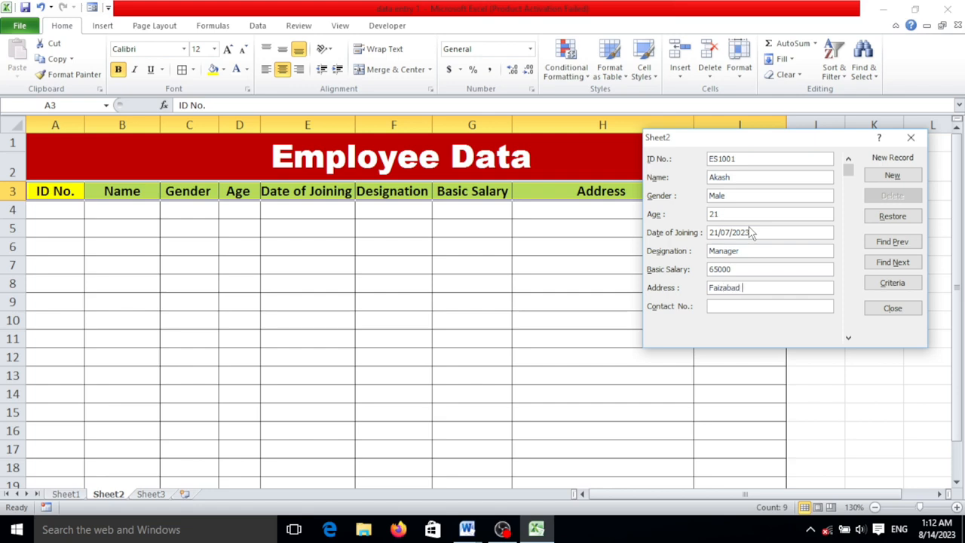
{"action": "type", "text": "Uttar Pradesh"}
{"action": "key", "text": "Tab"}
{"action": "type", "text": "1223"}
{"action": "key", "text": "BackSpace"}
{"action": "key", "text": "BackSpace"}
{"action": "key", "text": "BackSpace"}
{"action": "key", "text": "BackSpace"}
{"action": "type", "text": "1234567890"}
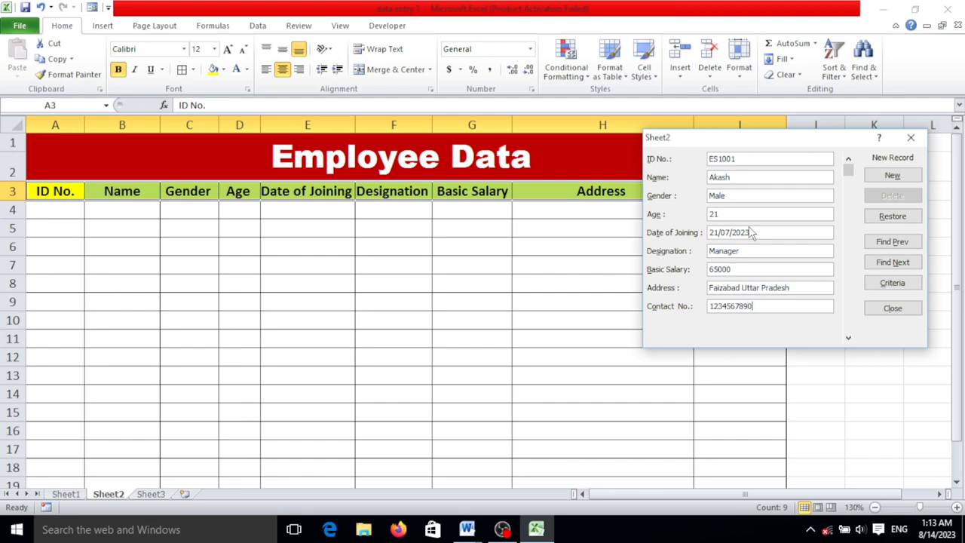
Add the completed record to the table and enter the next employee's ID number and name in a new record
{"action": "left_click", "coordinate": [893, 176]}
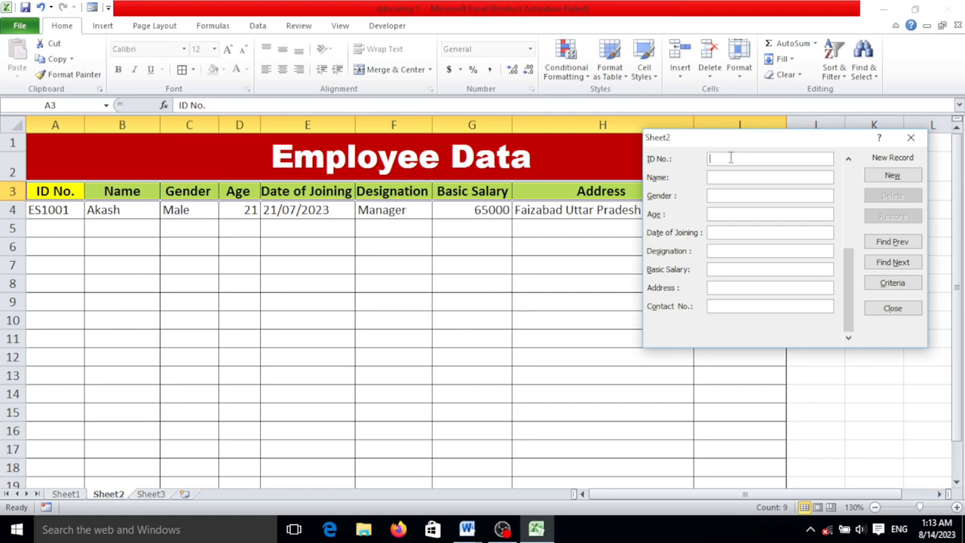
{"action": "type", "text": "ES1002"}
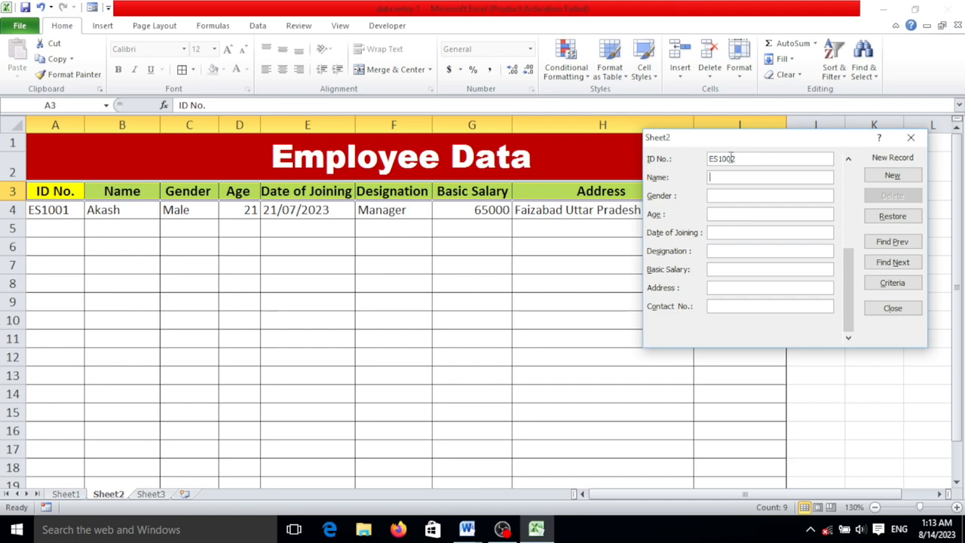
{"action": "key", "text": "Tab"}
{"action": "type", "text": "Arun"}
{"action": "key", "text": "Tab"}
Fill in the second record's gender as Male, age as 20 and date of joining as 10/02/2021
{"action": "type", "text": "Male"}
{"action": "type", "text": "20"}
{"action": "type", "text": "12"}
{"action": "key", "text": "BackSpace"}
{"action": "key", "text": "BackSpace"}
{"action": "type", "text": "10/02/2021"}
{"action": "key", "text": "Tab"}
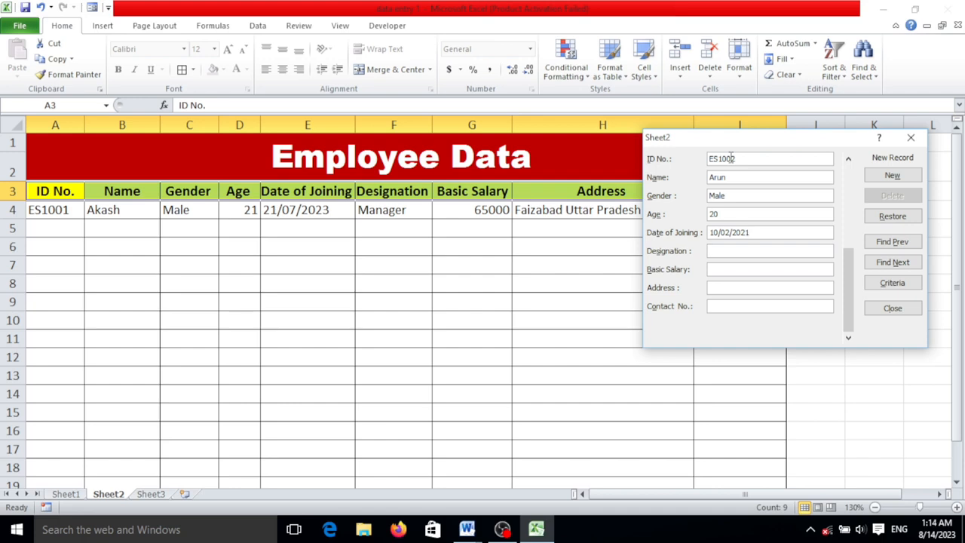
Set the second record's designation to Supervisor and its basic salary to 45000
{"action": "type", "text": "Supervisor"}
{"action": "key", "text": "Tab"}
{"action": "type", "text": "45000"}
{"action": "key", "text": "Tab"}
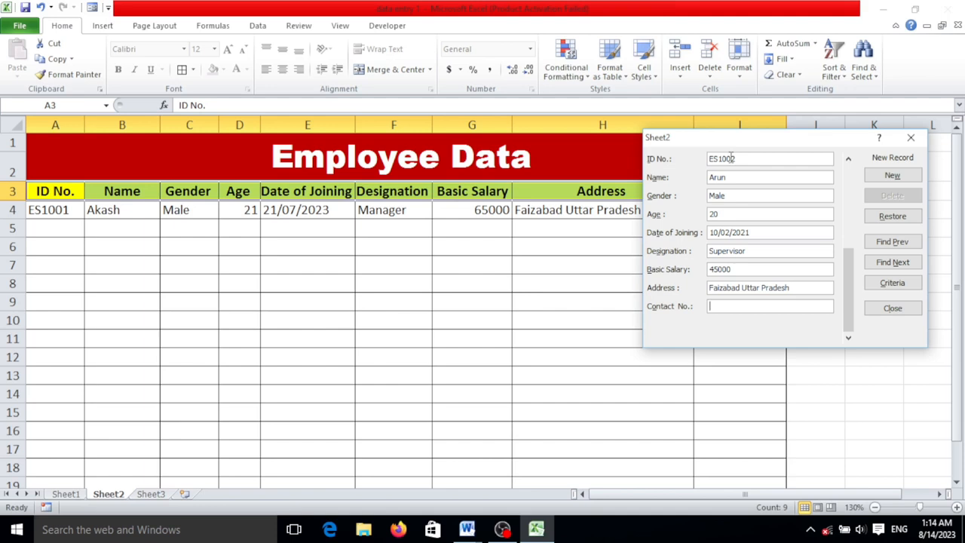
Fill in the second employee's address and contact number and add the record to the table
{"action": "key", "text": "BackSpace"}
{"action": "key", "text": "BackSpace"}
{"action": "left_click", "coordinate": [846, 282]}
{"action": "left_click_drag", "start_coordinate": [846, 282], "coordinate": [842, 313]}
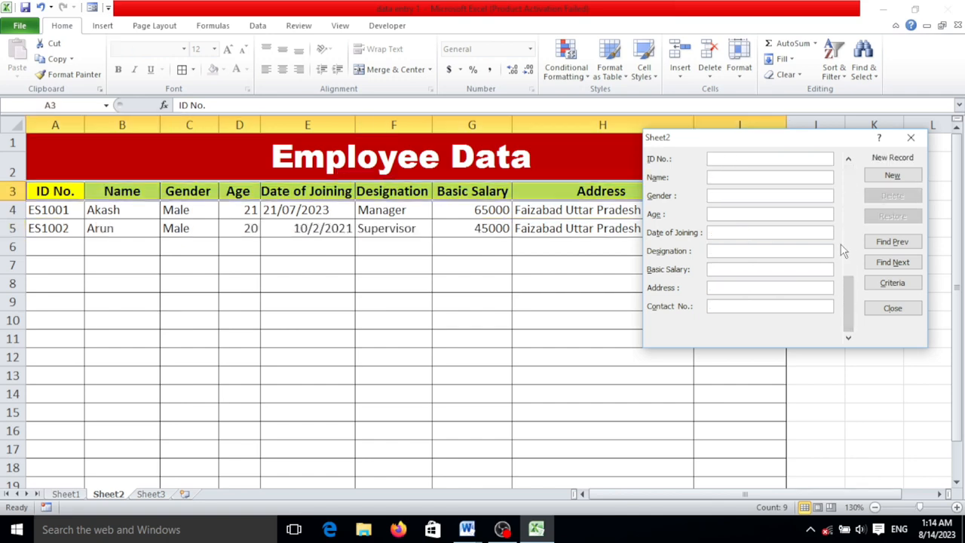
Check the previous record in the data form, then start a new one with the third employee's ID number and name
{"action": "left_click", "coordinate": [896, 242]}
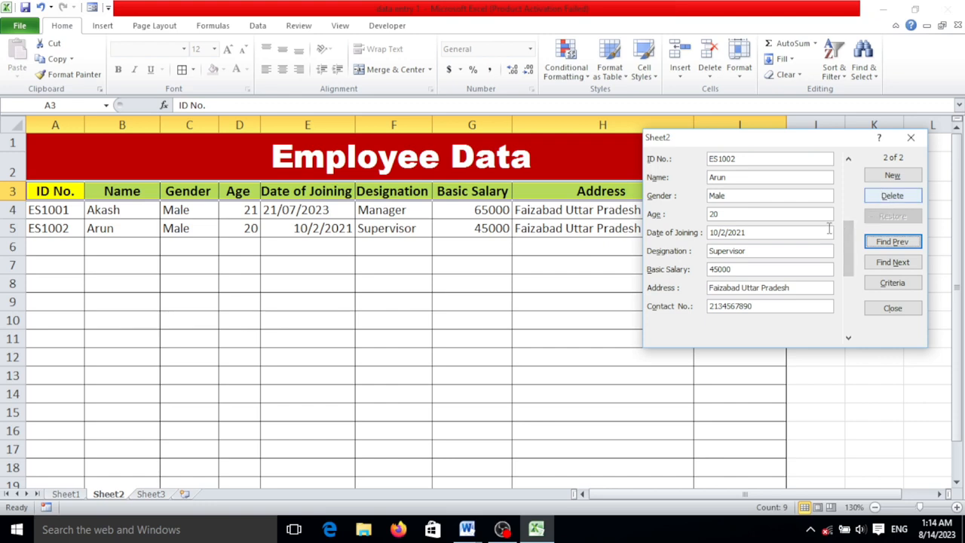
{"action": "left_click", "coordinate": [890, 178]}
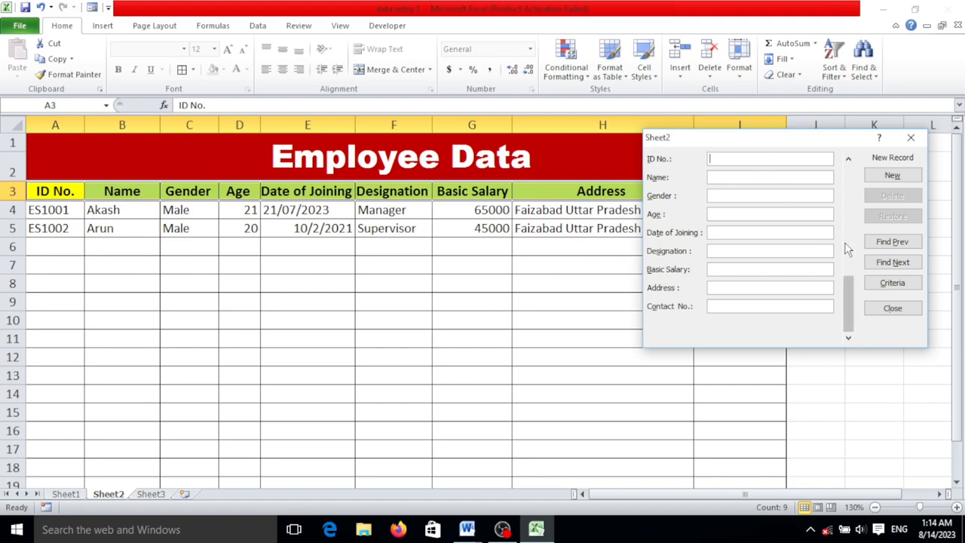
{"action": "type", "text": "Es"}
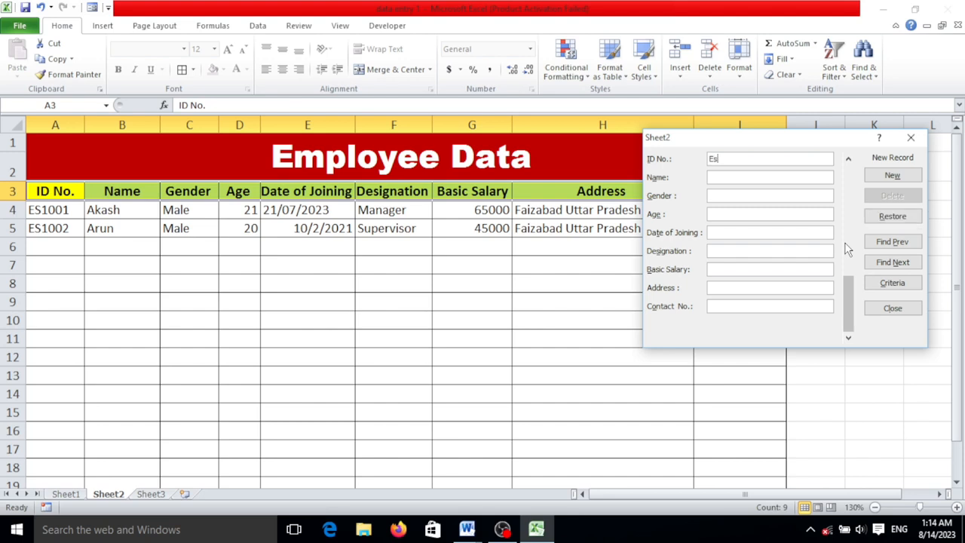
{"action": "type", "text": "S"}
{"action": "type", "text": "1003"}
{"action": "type", "text": "Ankit"}
{"action": "key", "text": "Tab"}
Fill in the third record's gender as Male, age as 32 and date of joining as 10/12/2020
{"action": "type", "text": "Male"}
{"action": "key", "text": "Tab"}
{"action": "type", "text": "32"}
{"action": "type", "text": "10/"}
{"action": "type", "text": "12/"}
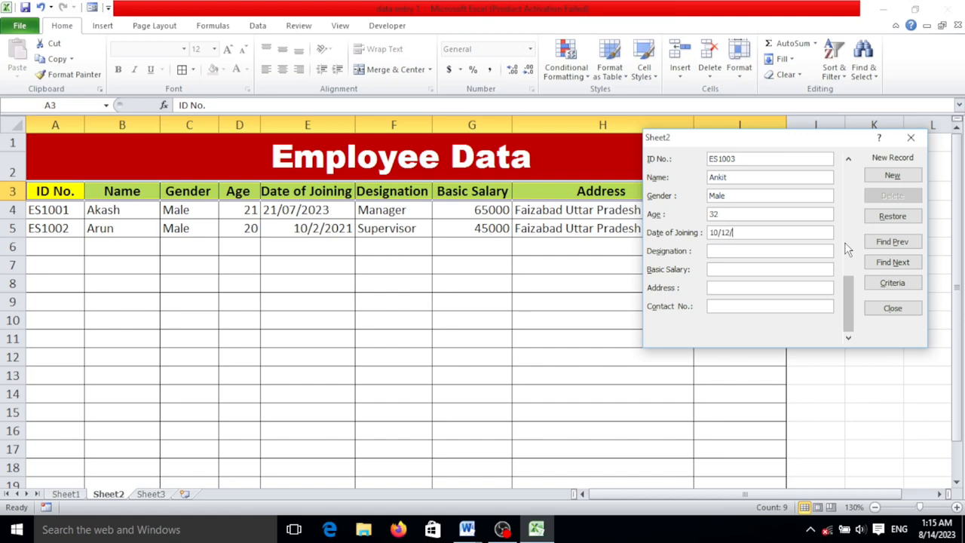
{"action": "type", "text": "2020"}
{"action": "type", "text": "Asst"}
{"action": "type", "text": "."}
{"action": "type", "text": "Mna"}
Set the third record's designation to Asst.Manager and its basic salary to 45000
{"action": "key", "text": "BackSpace"}
{"action": "key", "text": "BackSpace"}
{"action": "type", "text": "anager"}
{"action": "type", "text": "45000"}
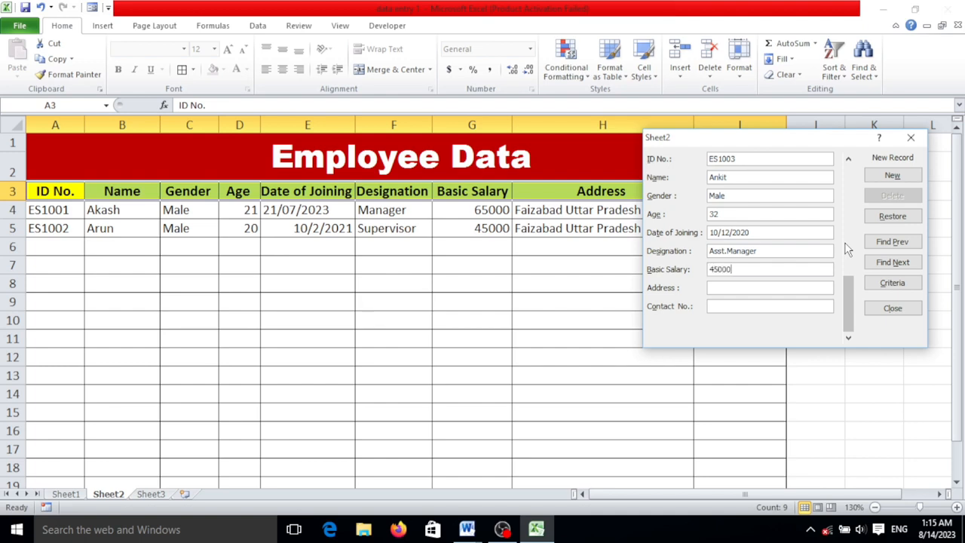
{"action": "type", "text": "Faizabad Uttar ["}
Fill in the third employee's address and contact number, add the record to the table and close the data form
{"action": "key", "text": "BackSpace"}
{"action": "key", "text": "BackSpace"}
{"action": "type", "text": "Pradesh"}
{"action": "key", "text": "Tab"}
{"action": "type", "text": "12345689"}
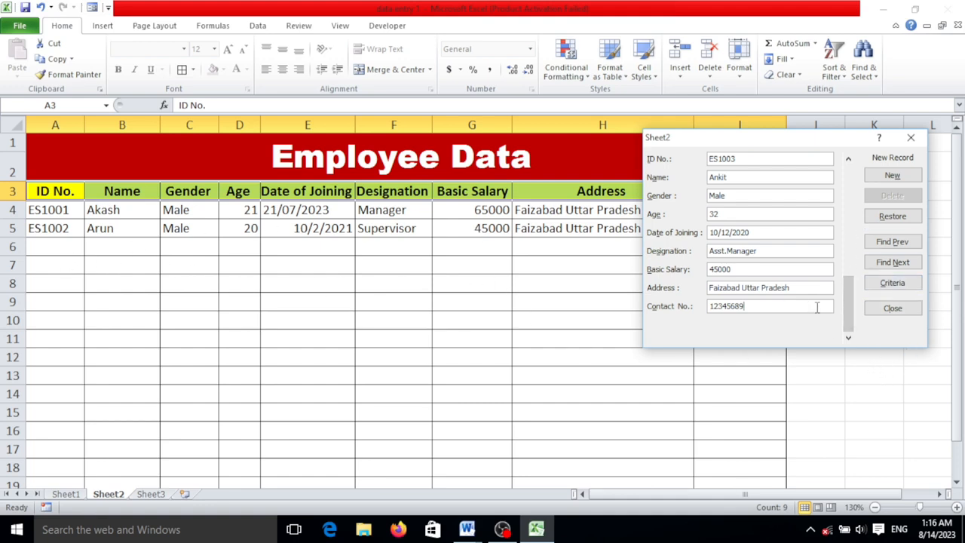
{"action": "key", "text": "Return"}
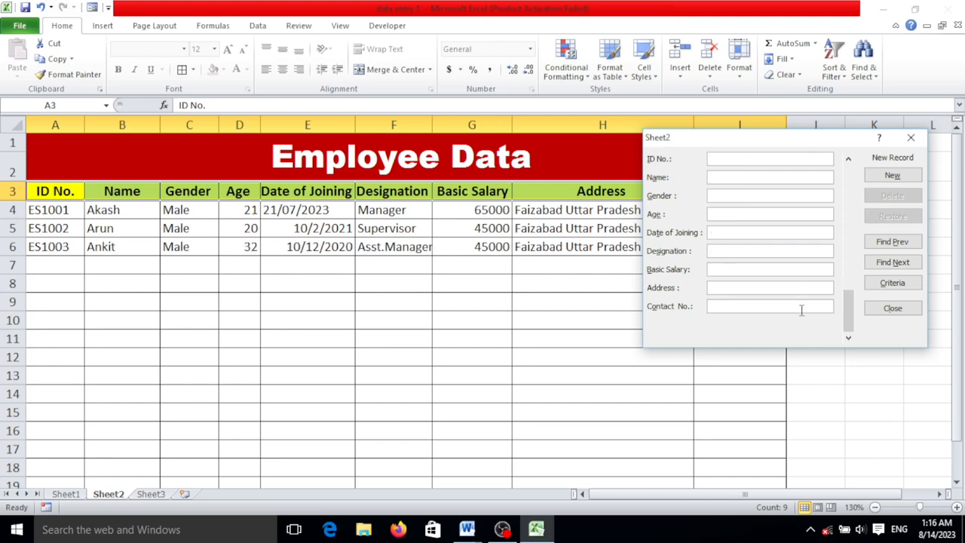
{"action": "left_click", "coordinate": [911, 137]}
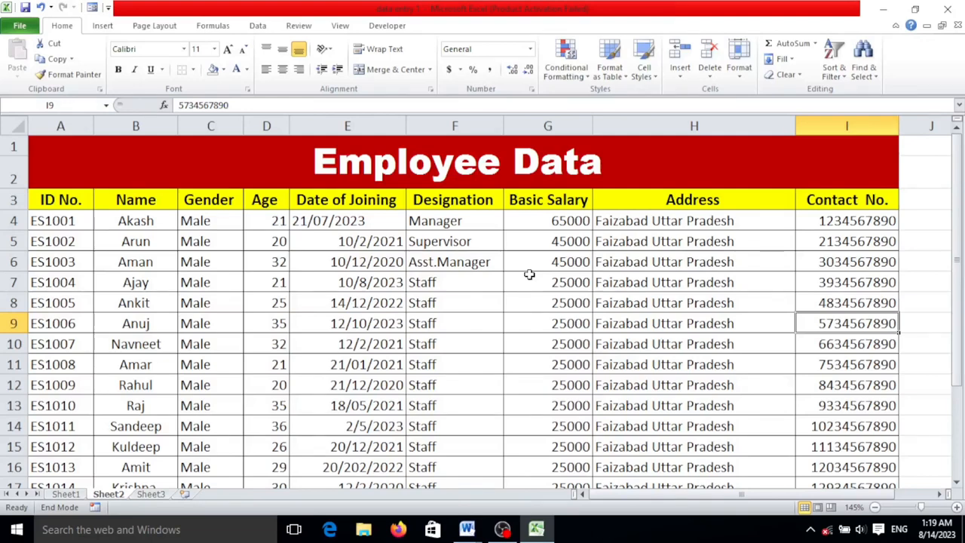
Center the text of all employee records in A4:I20 horizontally
{"action": "scroll", "coordinate": [529, 275], "scroll_direction": "down", "scroll_amount": 5}
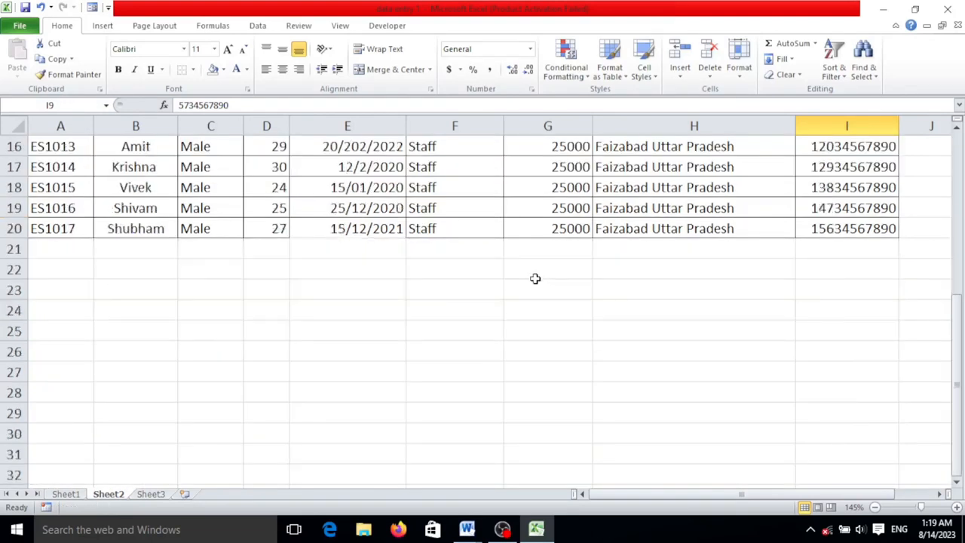
{"action": "scroll", "coordinate": [536, 279], "scroll_direction": "up", "scroll_amount": 5}
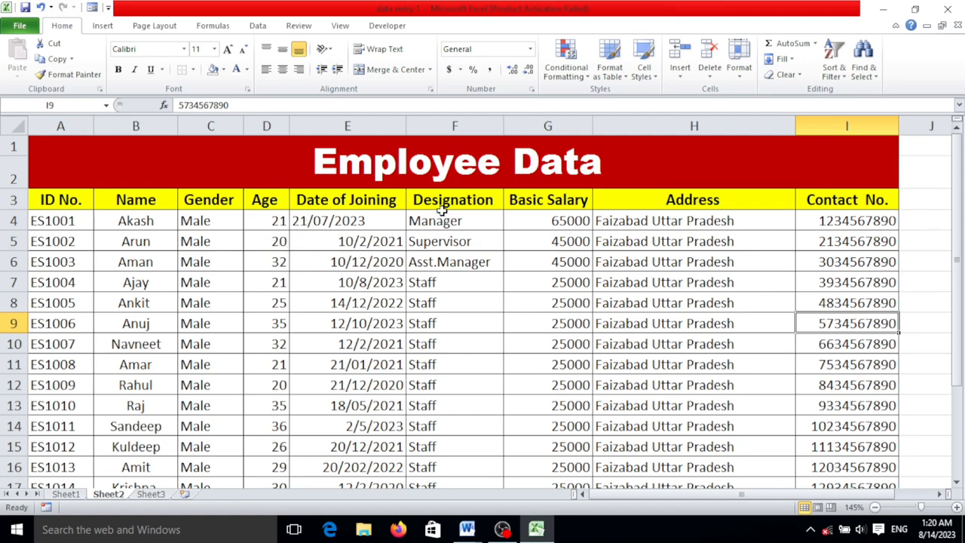
{"action": "scroll", "coordinate": [366, 196], "scroll_direction": "down", "scroll_amount": 2}
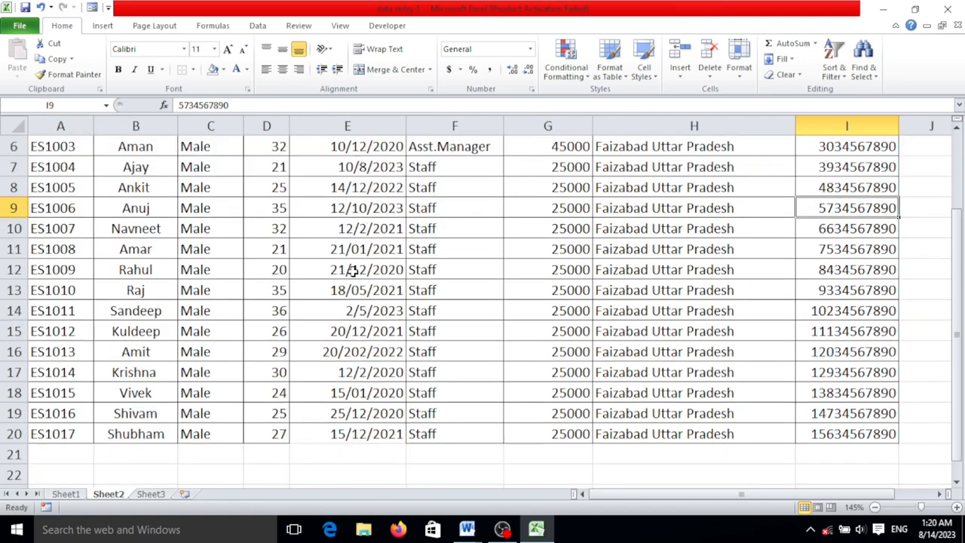
{"action": "scroll", "coordinate": [362, 287], "scroll_direction": "up", "scroll_amount": 2}
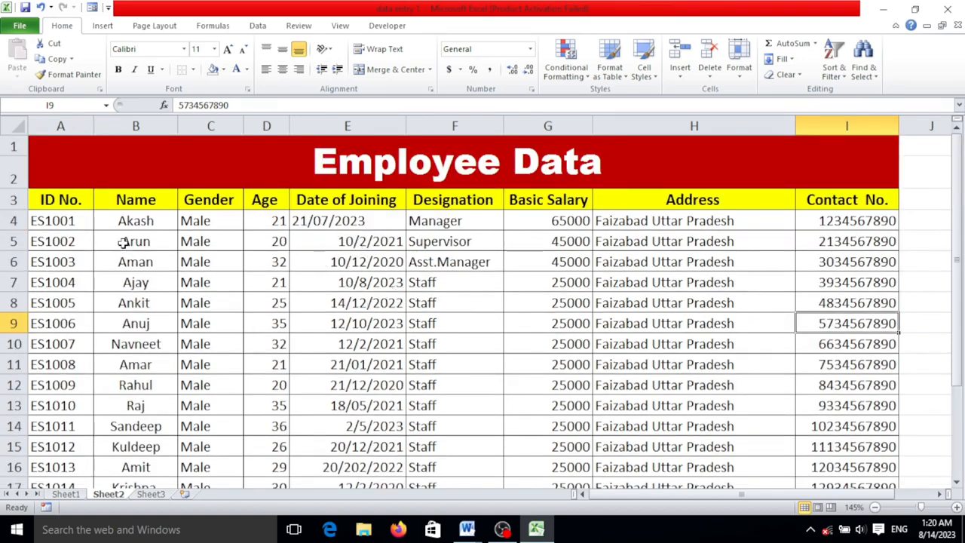
{"action": "left_click_drag", "start_coordinate": [64, 221], "coordinate": [824, 435]}
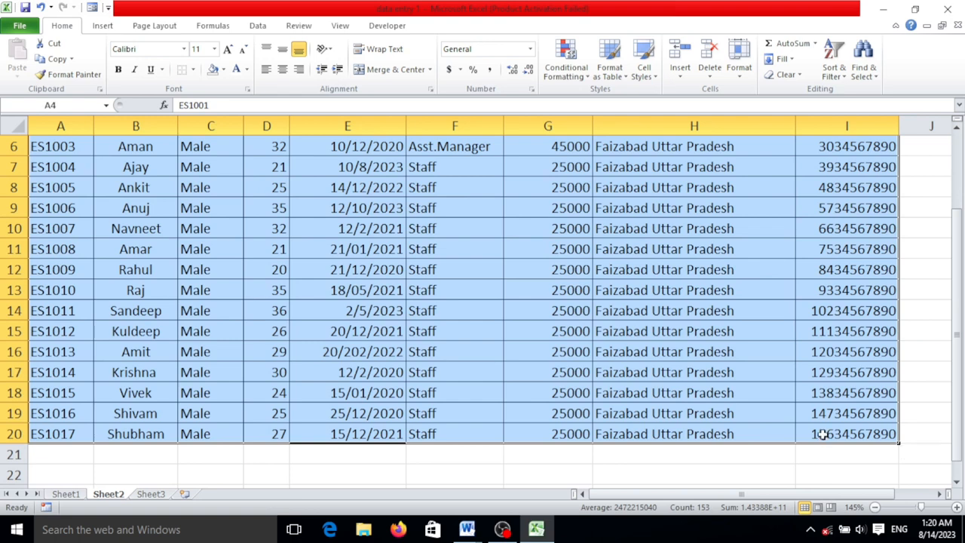
{"action": "scroll", "coordinate": [824, 435], "scroll_direction": "up", "scroll_amount": 2}
{"action": "left_click", "coordinate": [283, 68]}
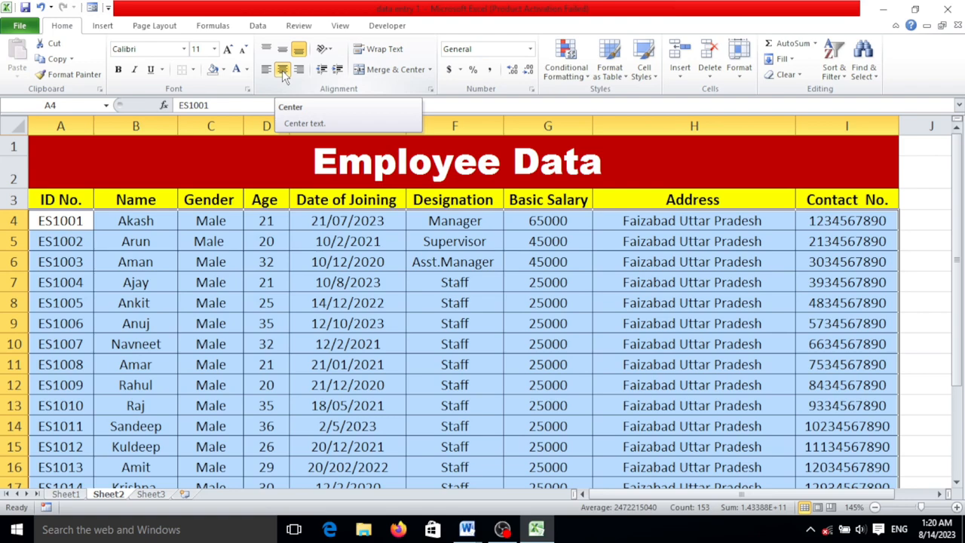
Apply All Borders to the last date of joining in cell E20
{"action": "left_click", "coordinate": [166, 241]}
{"action": "scroll", "coordinate": [273, 262], "scroll_direction": "down", "scroll_amount": 5}
{"action": "scroll", "coordinate": [272, 262], "scroll_direction": "up", "scroll_amount": 5}
{"action": "scroll", "coordinate": [304, 256], "scroll_direction": "down", "scroll_amount": 5}
{"action": "left_click", "coordinate": [335, 244]}
{"action": "left_click", "coordinate": [339, 230]}
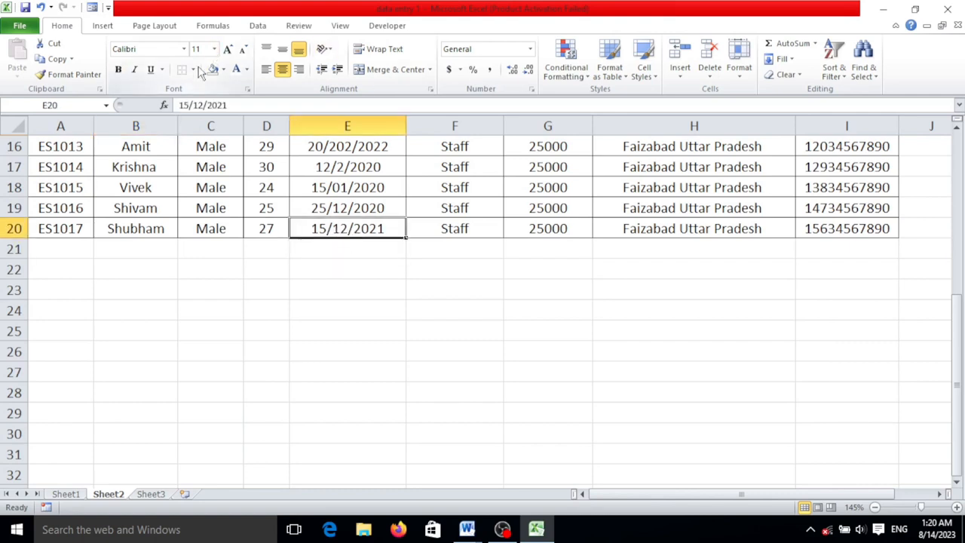
{"action": "left_click", "coordinate": [193, 69]}
{"action": "left_click", "coordinate": [226, 183]}
{"action": "left_click", "coordinate": [399, 325]}
{"action": "scroll", "coordinate": [328, 220], "scroll_direction": "up", "scroll_amount": 5}
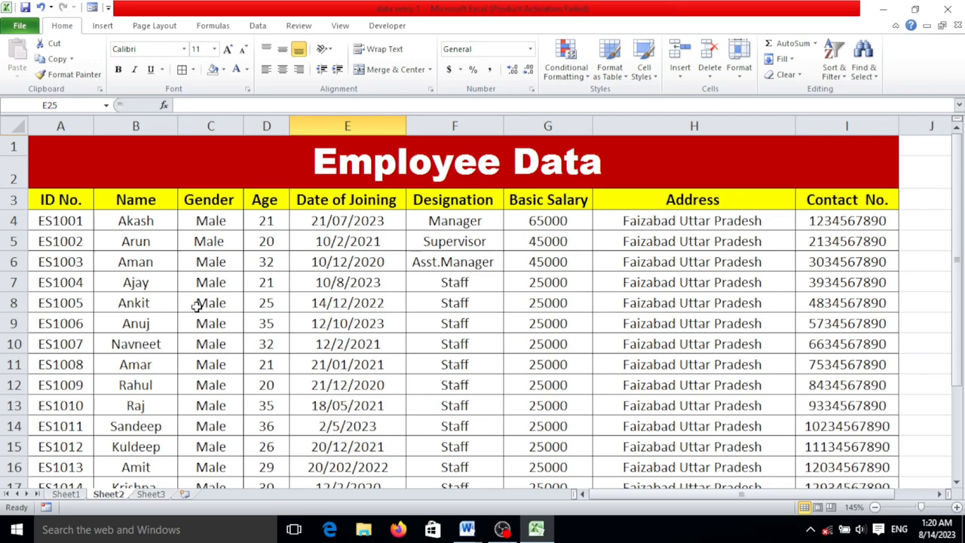
Fill the ID number cells A4:A20 with a light shade of the dark blue theme color
{"action": "scroll", "coordinate": [78, 279], "scroll_direction": "down", "scroll_amount": 3}
{"action": "scroll", "coordinate": [86, 216], "scroll_direction": "up", "scroll_amount": 3}
{"action": "left_click_drag", "start_coordinate": [75, 220], "coordinate": [65, 476]}
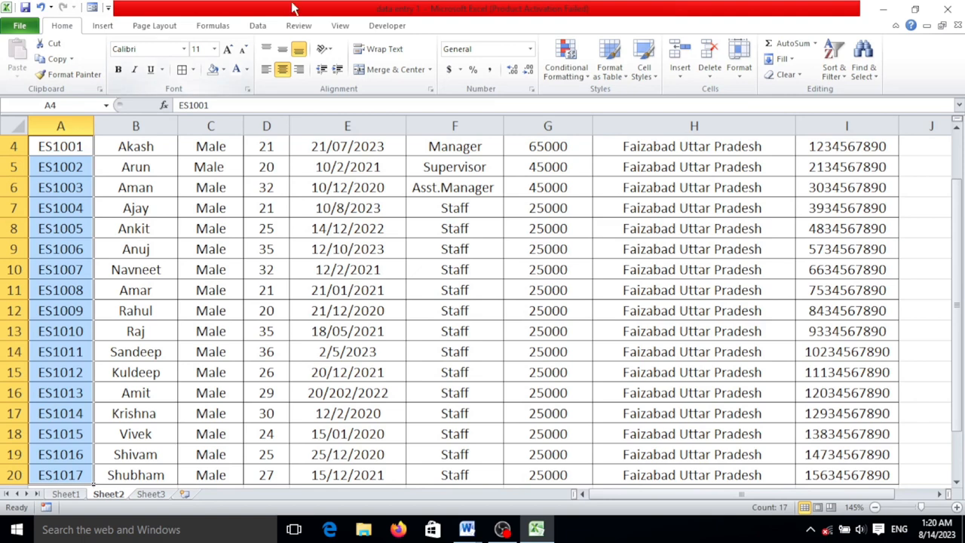
{"action": "left_click", "coordinate": [224, 70]}
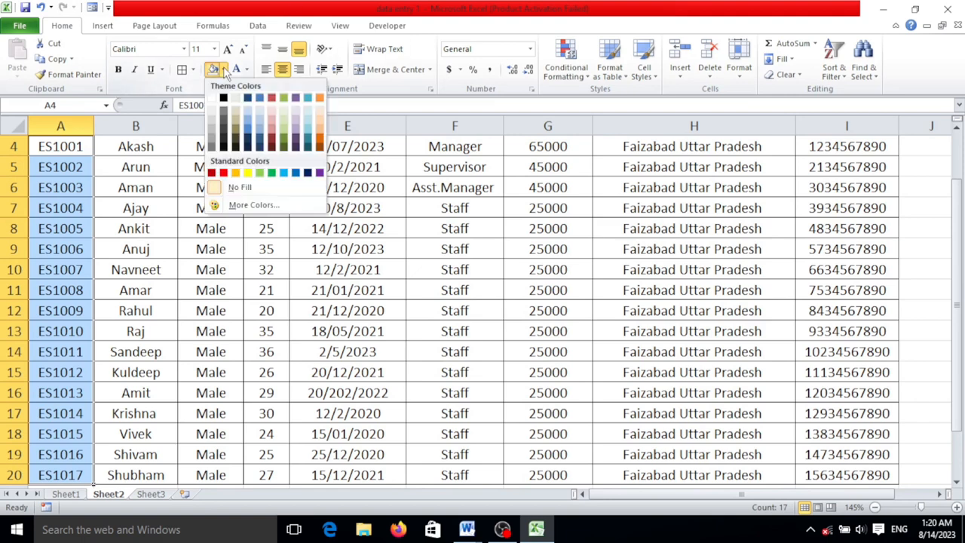
{"action": "left_click", "coordinate": [248, 115]}
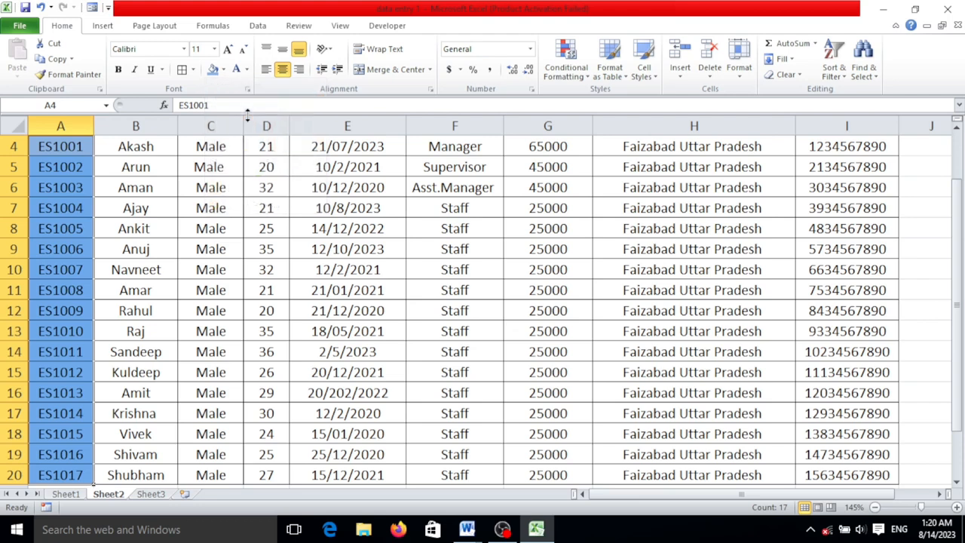
{"action": "left_click", "coordinate": [224, 69]}
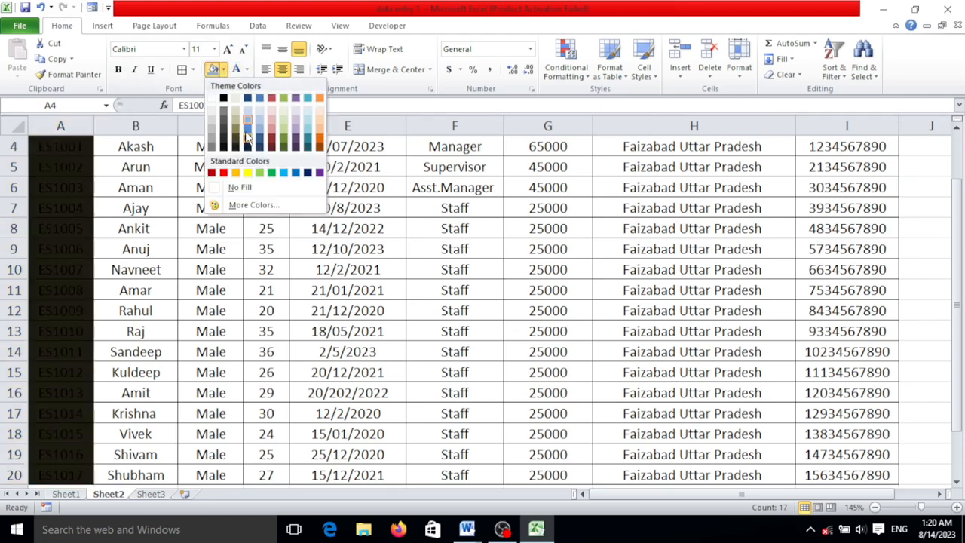
{"action": "left_click", "coordinate": [248, 123]}
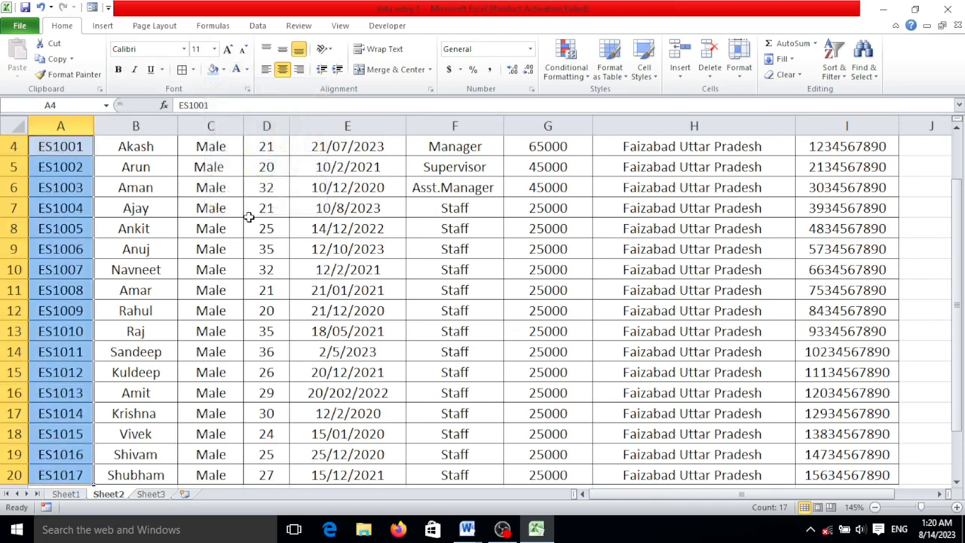
Fill the Name cells B4:B20 with a light orange theme color
{"action": "scroll", "coordinate": [231, 217], "scroll_direction": "up", "scroll_amount": 1}
{"action": "left_click_drag", "start_coordinate": [160, 220], "coordinate": [162, 390]}
{"action": "scroll", "coordinate": [161, 390], "scroll_direction": "up", "scroll_amount": 2}
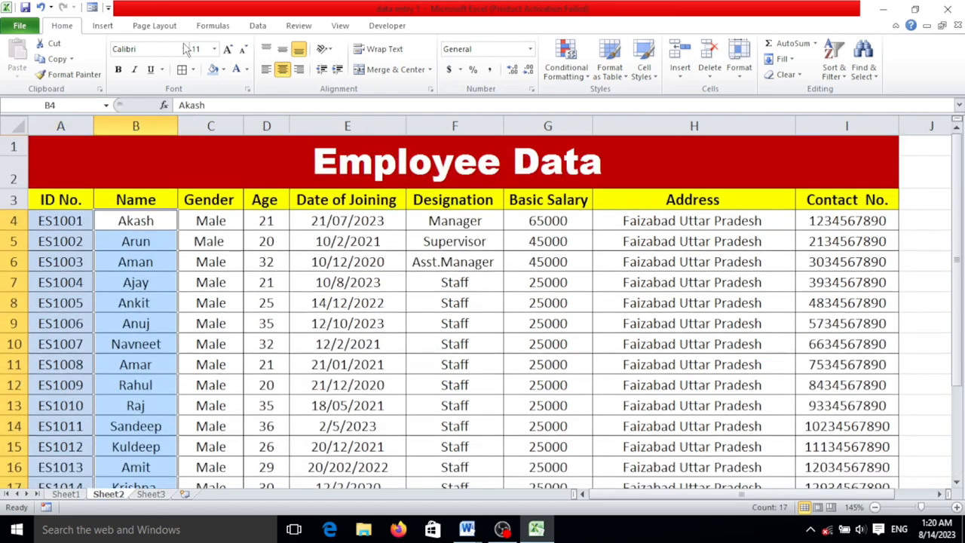
{"action": "left_click", "coordinate": [193, 69]}
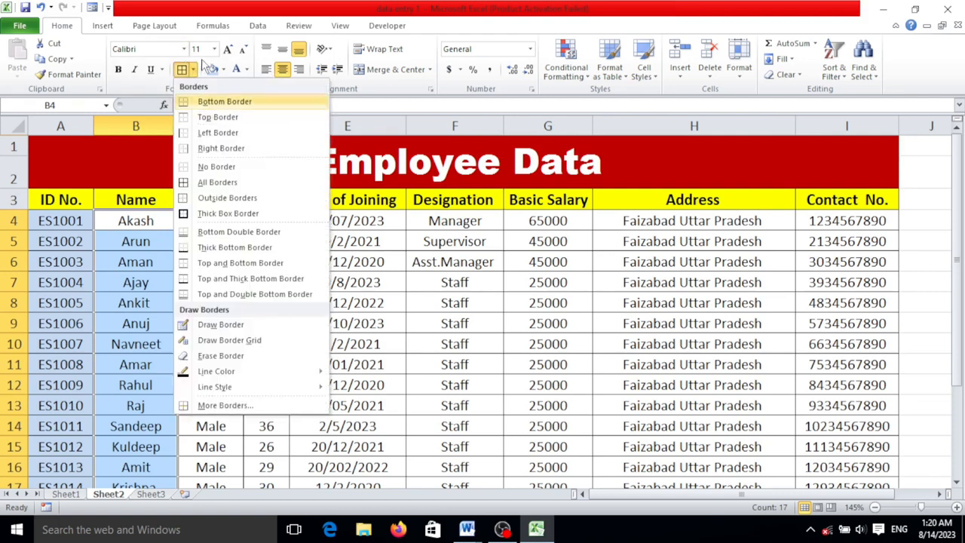
{"action": "left_click", "coordinate": [222, 70]}
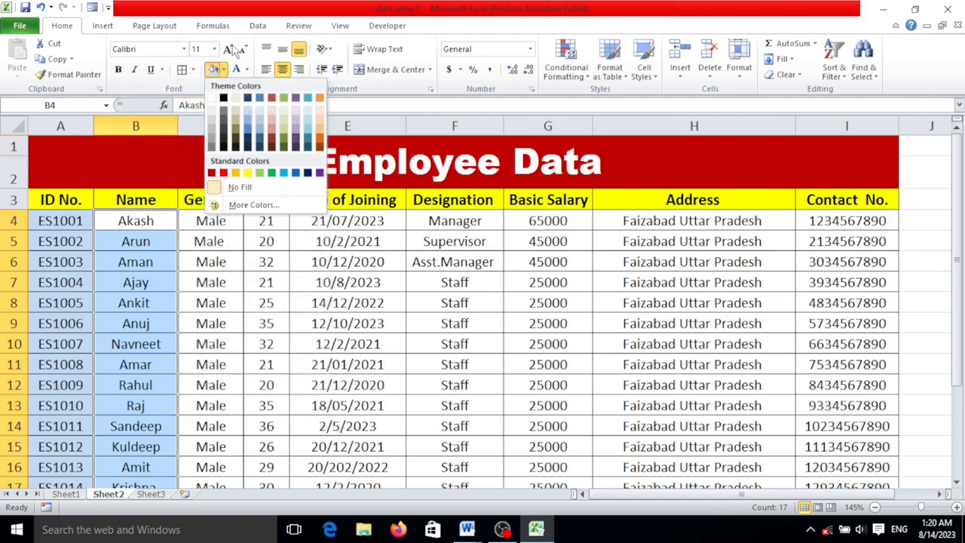
{"action": "left_click", "coordinate": [322, 115]}
Fill the Gender cells C4:C20 with the standard green color
{"action": "left_click_drag", "start_coordinate": [210, 221], "coordinate": [233, 451]}
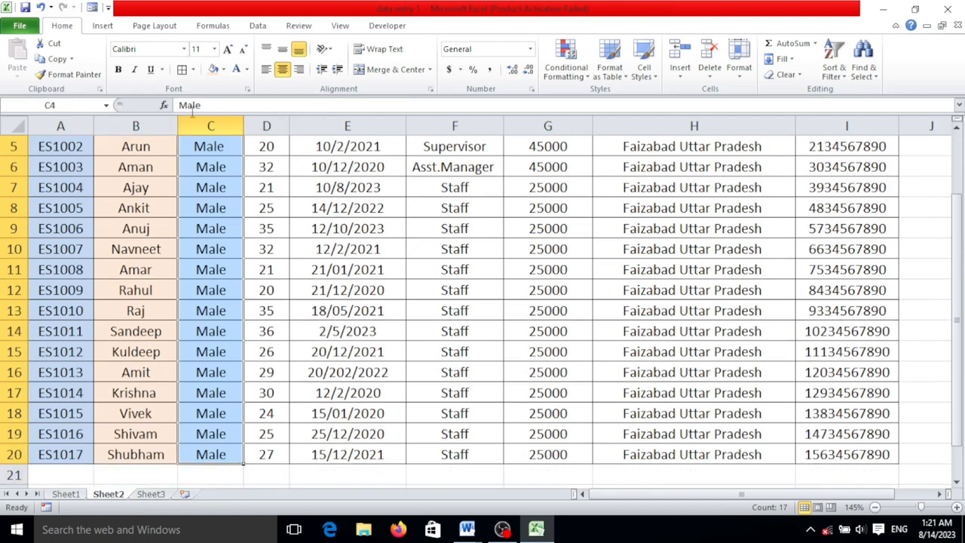
{"action": "left_click", "coordinate": [224, 69]}
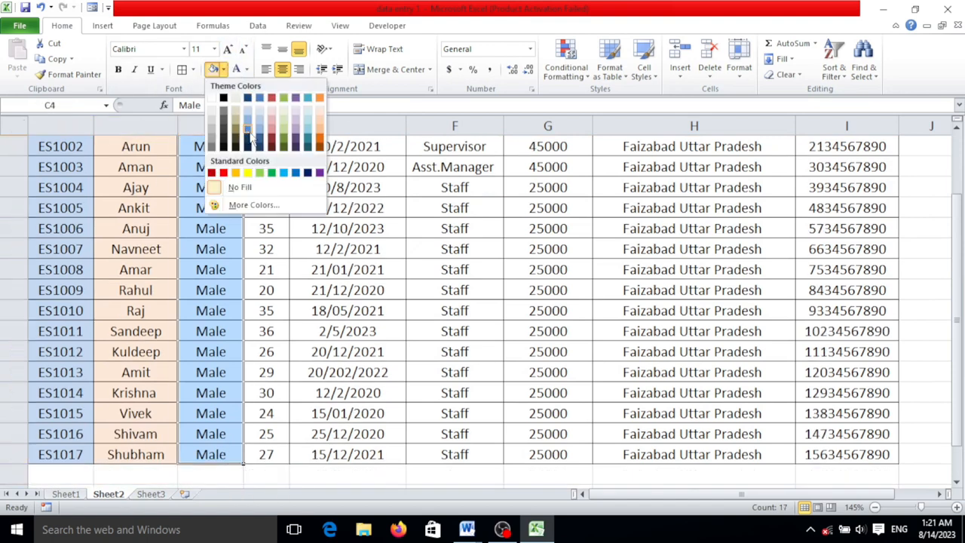
{"action": "left_click", "coordinate": [271, 175]}
Fill the Age cells D4:D20 with the medium blue theme color
{"action": "scroll", "coordinate": [271, 175], "scroll_direction": "up", "scroll_amount": 2}
{"action": "left_click_drag", "start_coordinate": [267, 220], "coordinate": [275, 463]}
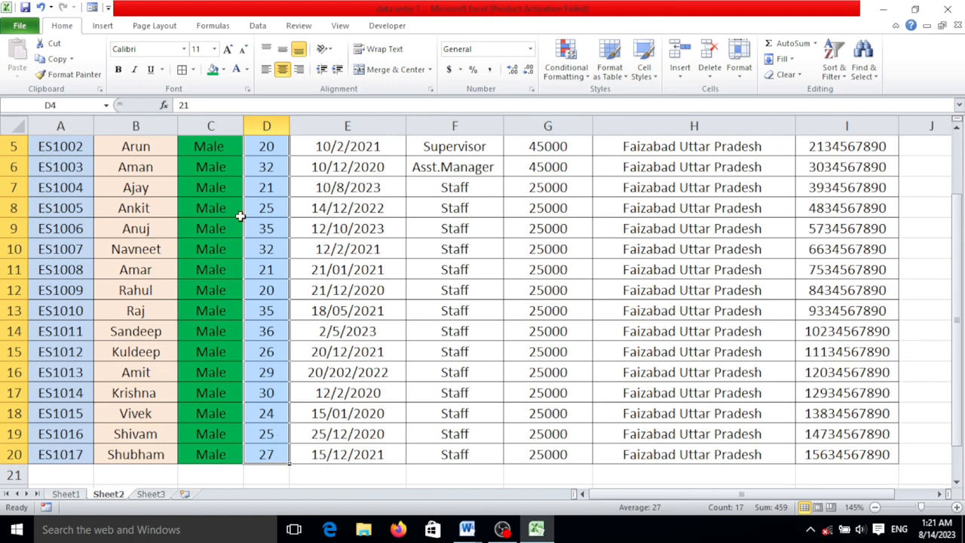
{"action": "left_click", "coordinate": [223, 69]}
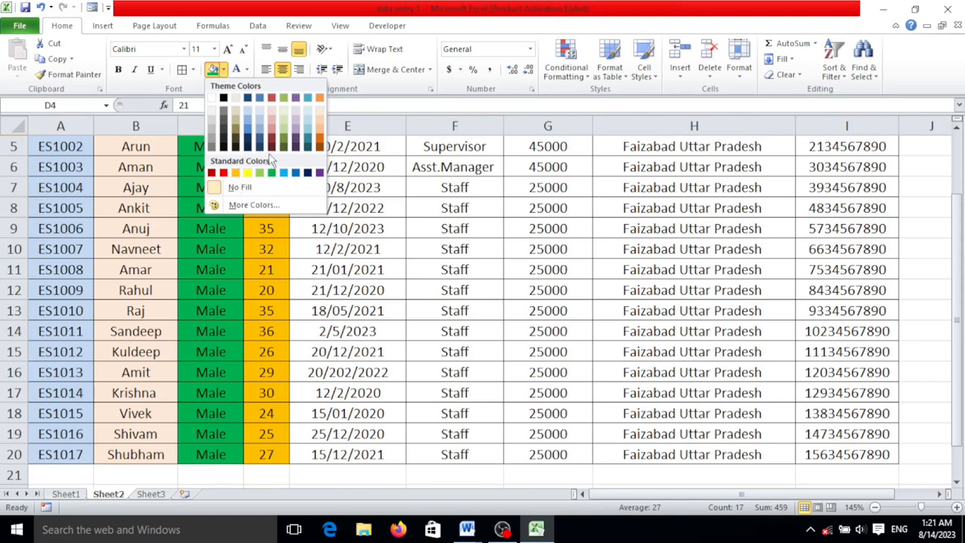
{"action": "scroll", "coordinate": [262, 101], "scroll_direction": "up", "scroll_amount": 2}
{"action": "left_click", "coordinate": [262, 102]}
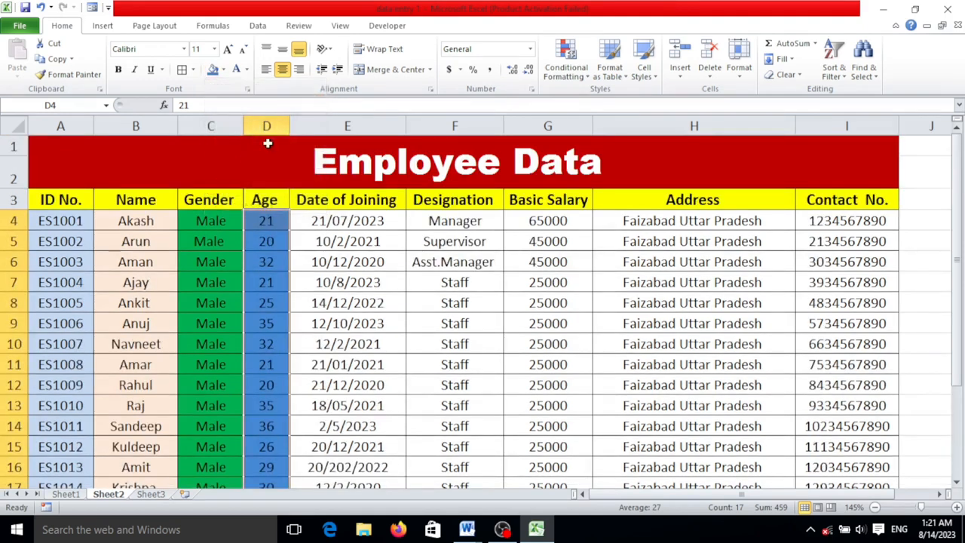
Fill the Date of Joining cells E4:E20 with a light olive green theme color
{"action": "left_click_drag", "start_coordinate": [332, 215], "coordinate": [380, 436]}
{"action": "left_click", "coordinate": [224, 69]}
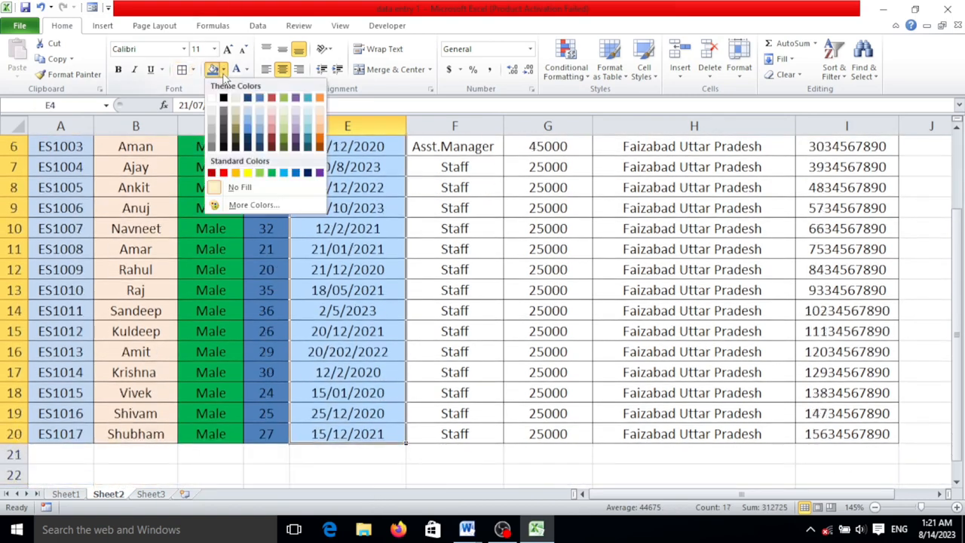
{"action": "left_click", "coordinate": [286, 130]}
Fill the Designation and Basic Salary cells F4:G20 with the standard dark blue color and make their text white
{"action": "scroll", "coordinate": [464, 162], "scroll_direction": "up", "scroll_amount": 2}
{"action": "left_click_drag", "start_coordinate": [463, 220], "coordinate": [565, 416]}
{"action": "left_click", "coordinate": [224, 69]}
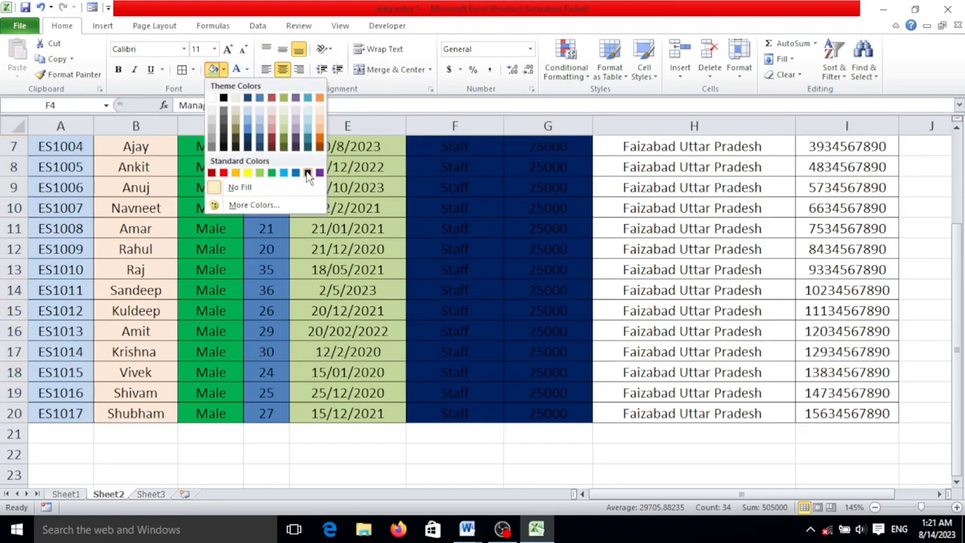
{"action": "left_click", "coordinate": [307, 174]}
{"action": "left_click", "coordinate": [247, 70]}
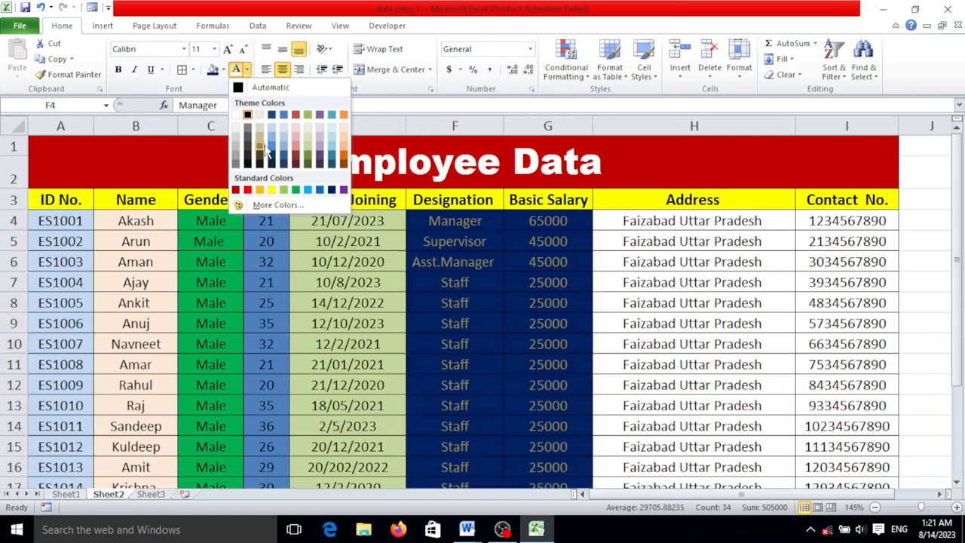
{"action": "left_click", "coordinate": [237, 114]}
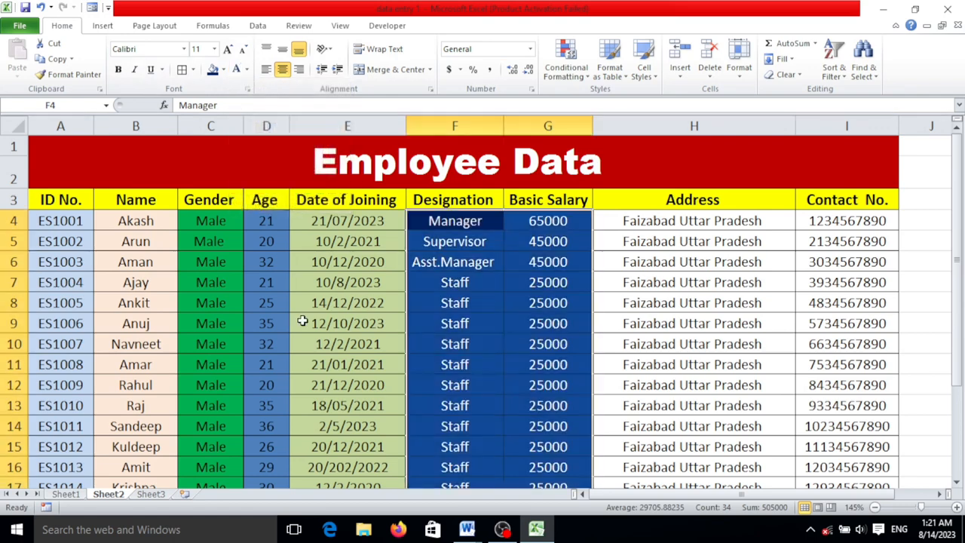
Fill the Address and Contact No. cells H4:I20 with the standard red color
{"action": "left_click_drag", "start_coordinate": [635, 224], "coordinate": [868, 457]}
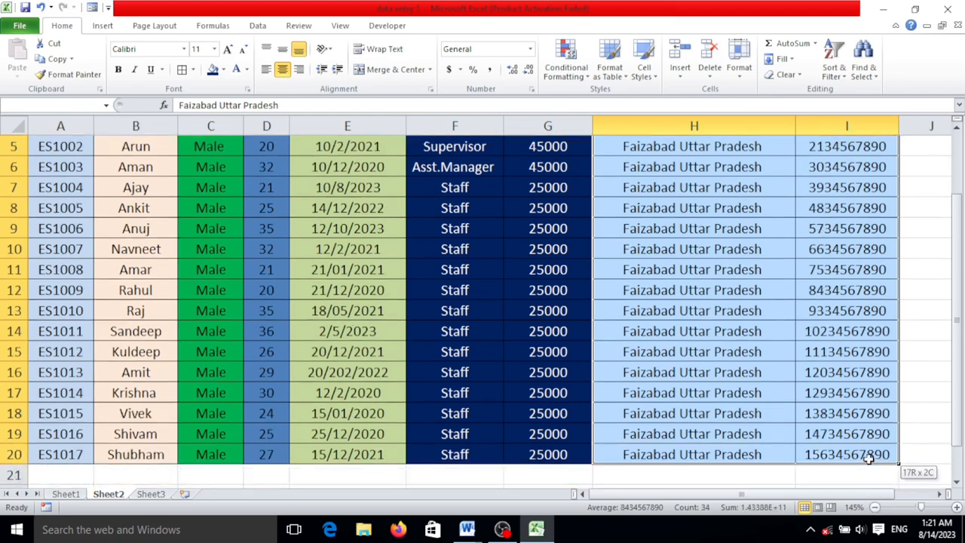
{"action": "left_click", "coordinate": [223, 69]}
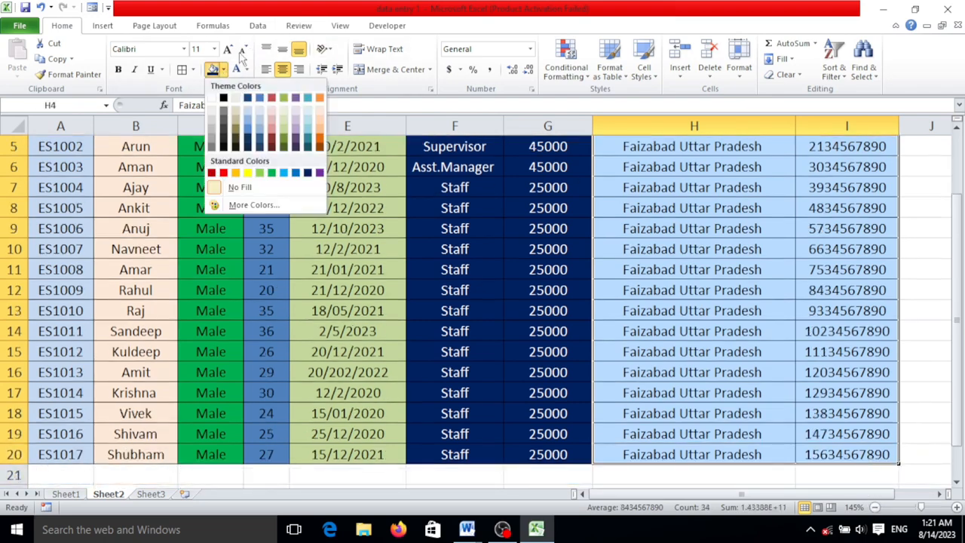
{"action": "left_click", "coordinate": [225, 173]}
{"action": "scroll", "coordinate": [614, 296], "scroll_direction": "up", "scroll_amount": 2}
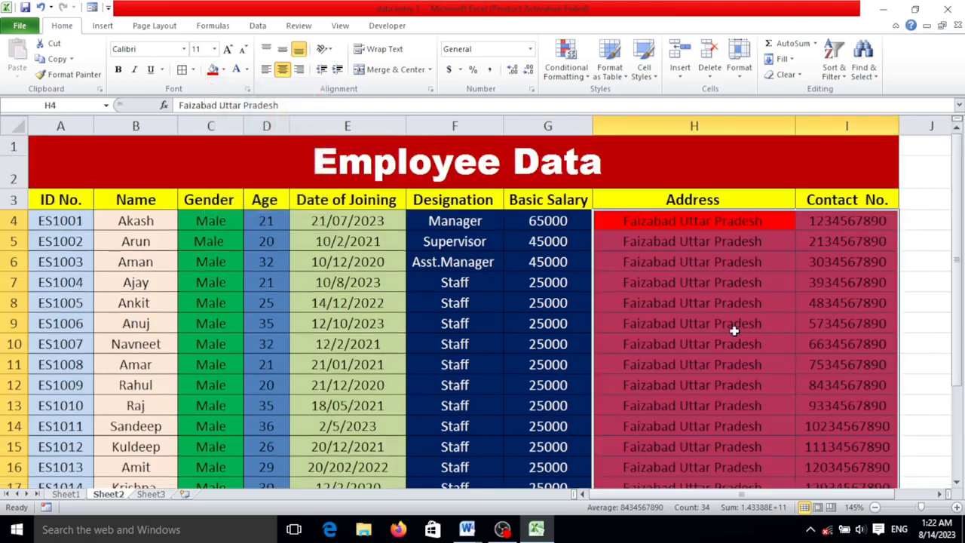
{"action": "left_click", "coordinate": [742, 328]}
Make the text of all employee records in A4:I20 bold
{"action": "left_click_drag", "start_coordinate": [71, 218], "coordinate": [320, 463]}
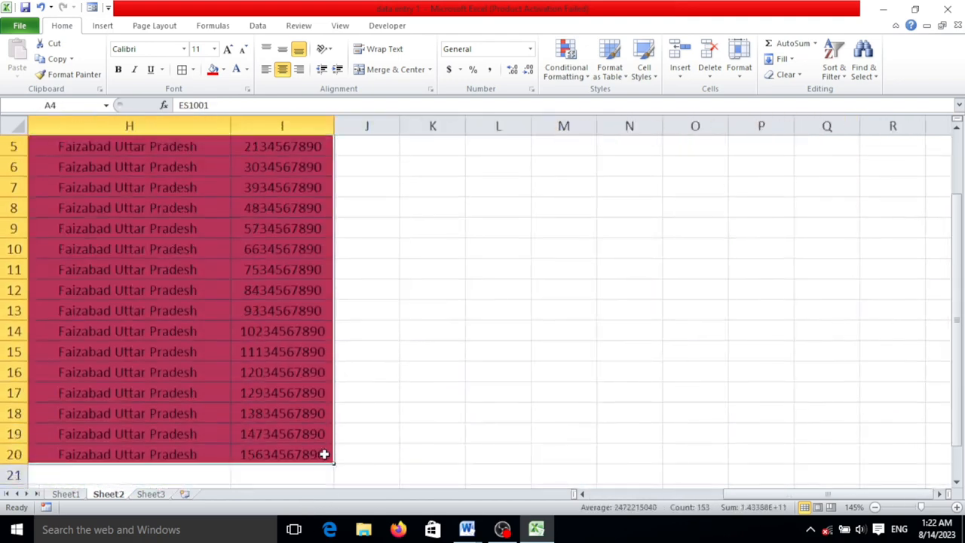
{"action": "left_click_drag", "start_coordinate": [788, 496], "coordinate": [615, 498]}
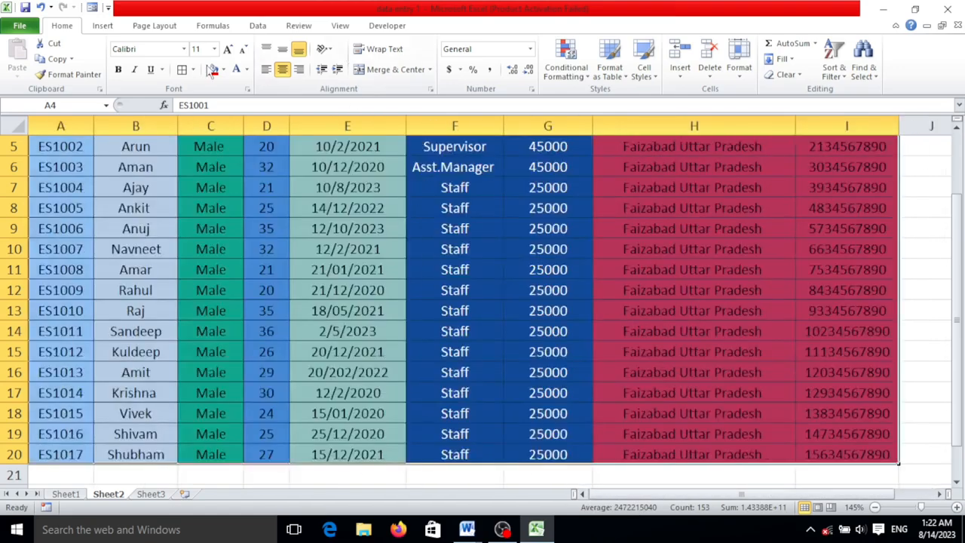
{"action": "left_click", "coordinate": [118, 70]}
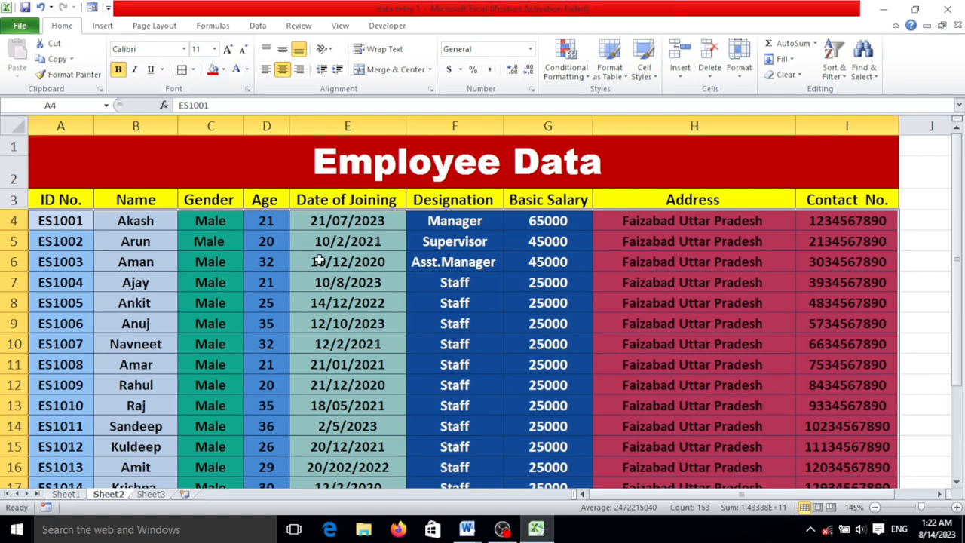
{"action": "left_click", "coordinate": [374, 263]}
{"action": "scroll", "coordinate": [399, 267], "scroll_direction": "down", "scroll_amount": 3}
{"action": "scroll", "coordinate": [400, 266], "scroll_direction": "up", "scroll_amount": 3}
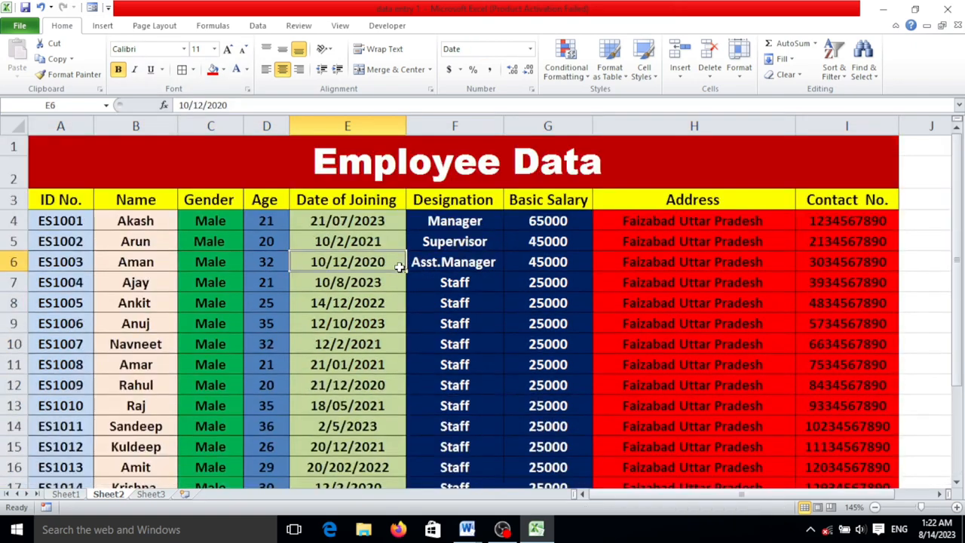
{"action": "scroll", "coordinate": [298, 309], "scroll_direction": "down", "scroll_amount": 2}
{"action": "scroll", "coordinate": [293, 307], "scroll_direction": "up", "scroll_amount": 2}
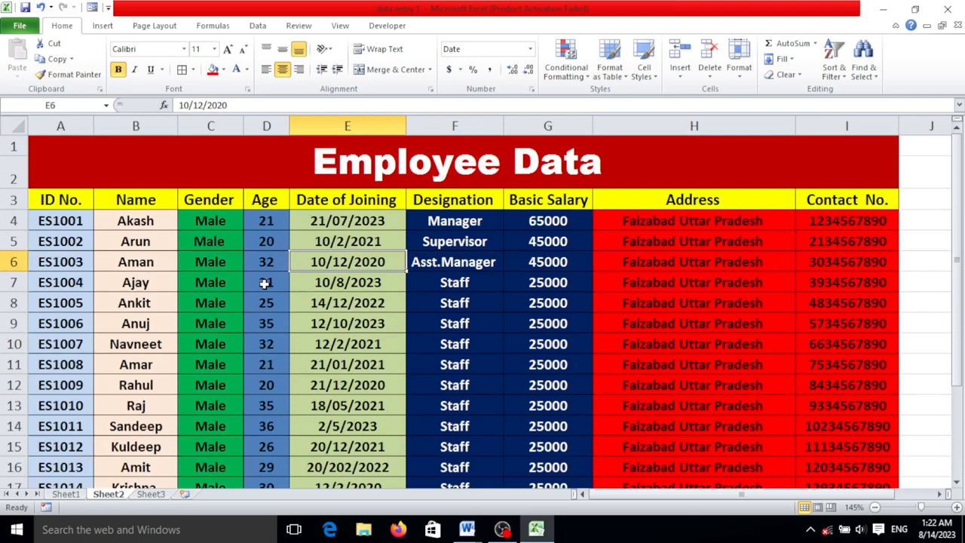